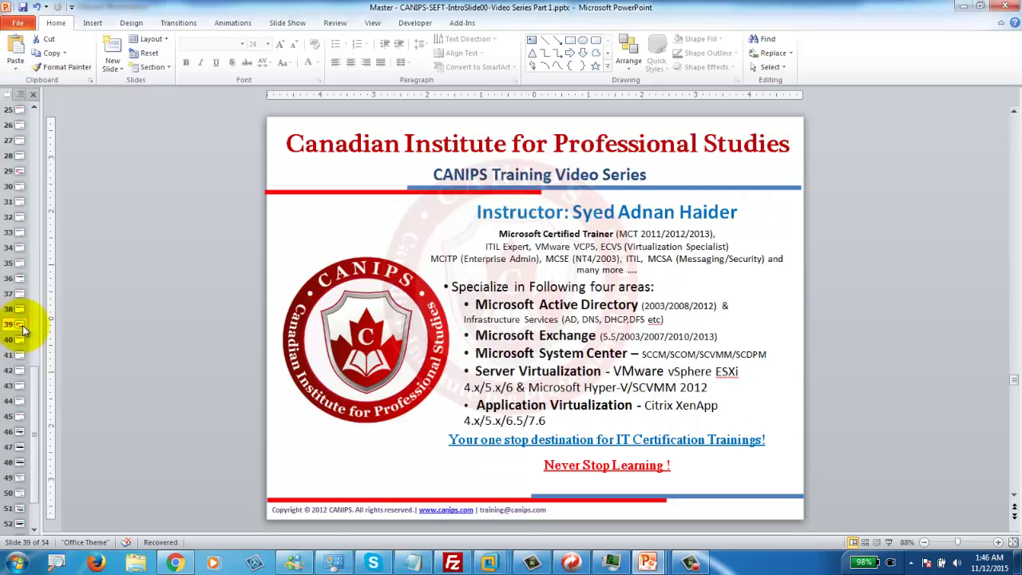
Display slide 40, the SCCM 2012 Part 09 Right Click Tools introduction slide.
{"action": "left_click", "coordinate": [19, 340]}
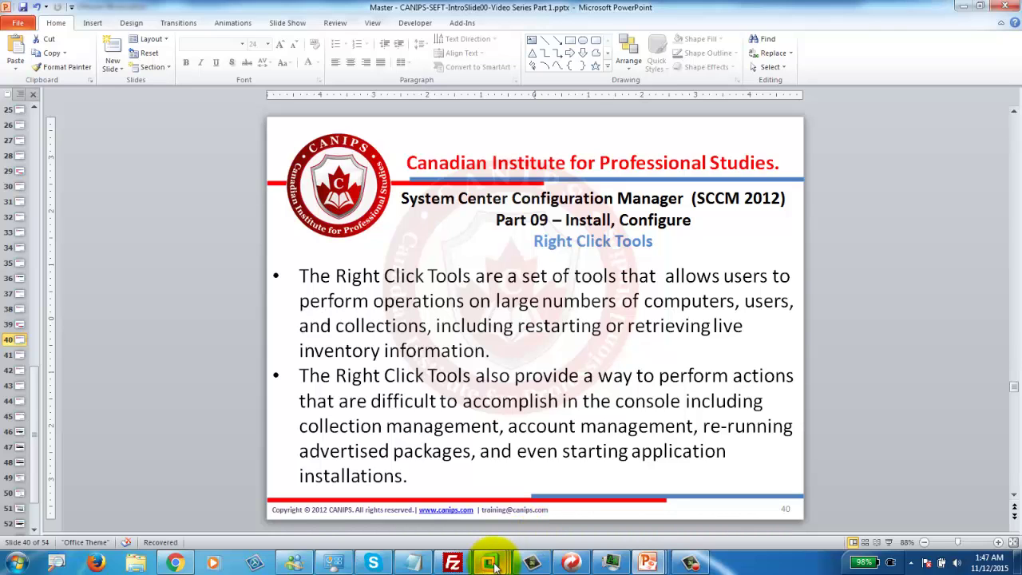
On CANIPSSCCM01, open the Configuration Manager console's Devices list and select CANIPSSCCL01.
{"action": "mouse_move", "coordinate": [493, 563]}
{"action": "left_click", "coordinate": [390, 496]}
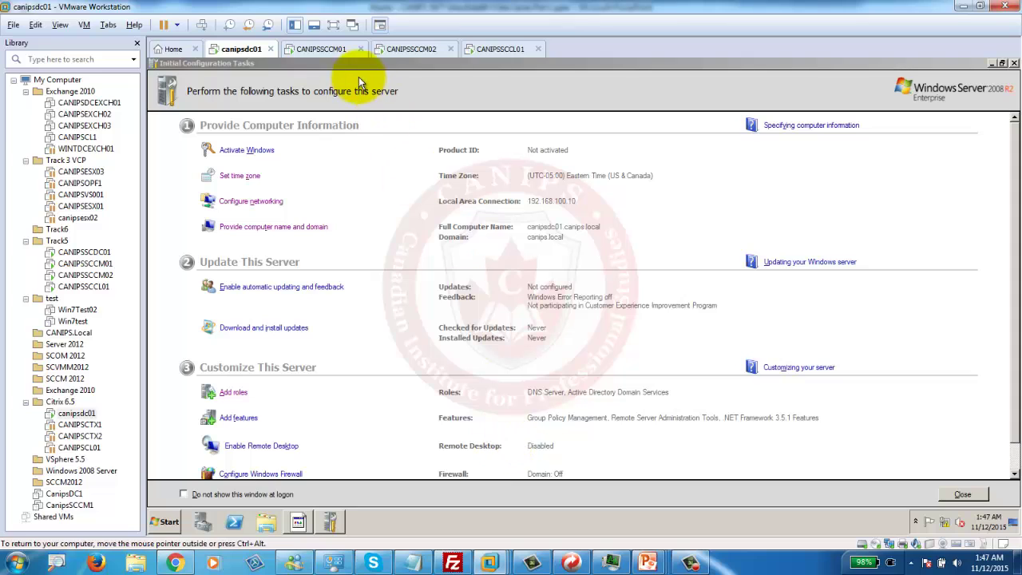
{"action": "left_click", "coordinate": [319, 49]}
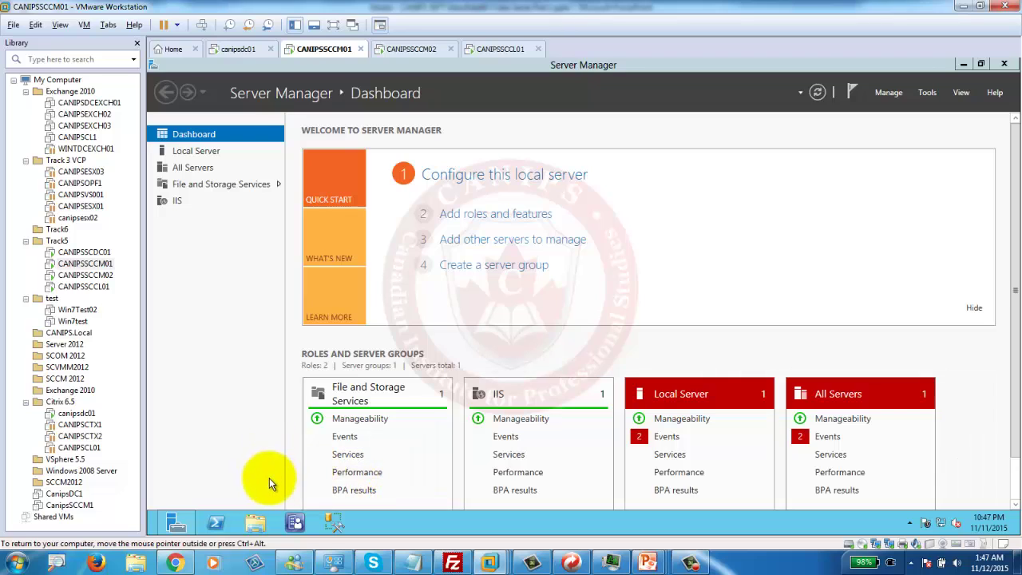
{"action": "left_click", "coordinate": [289, 523]}
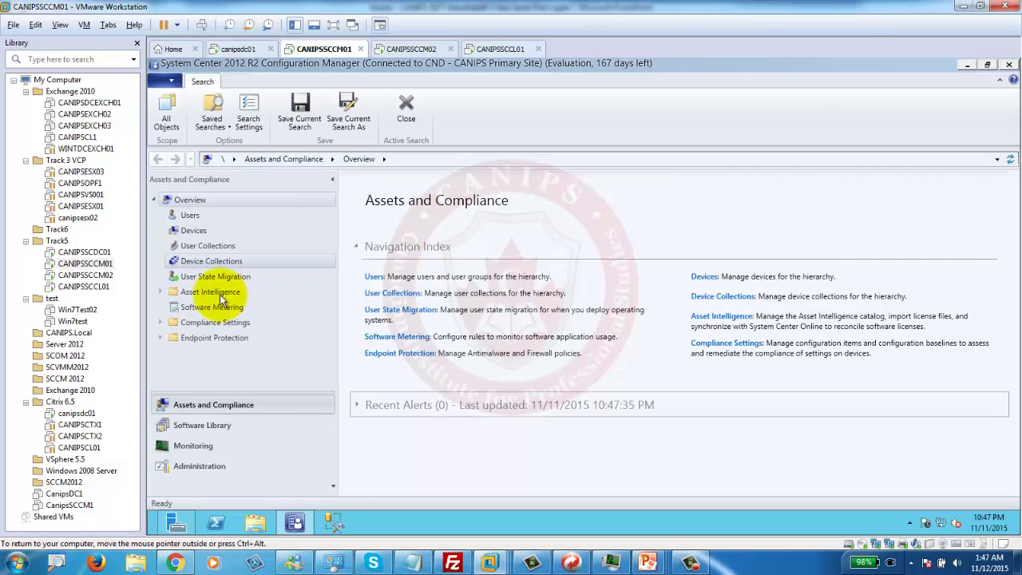
{"action": "left_click", "coordinate": [192, 230]}
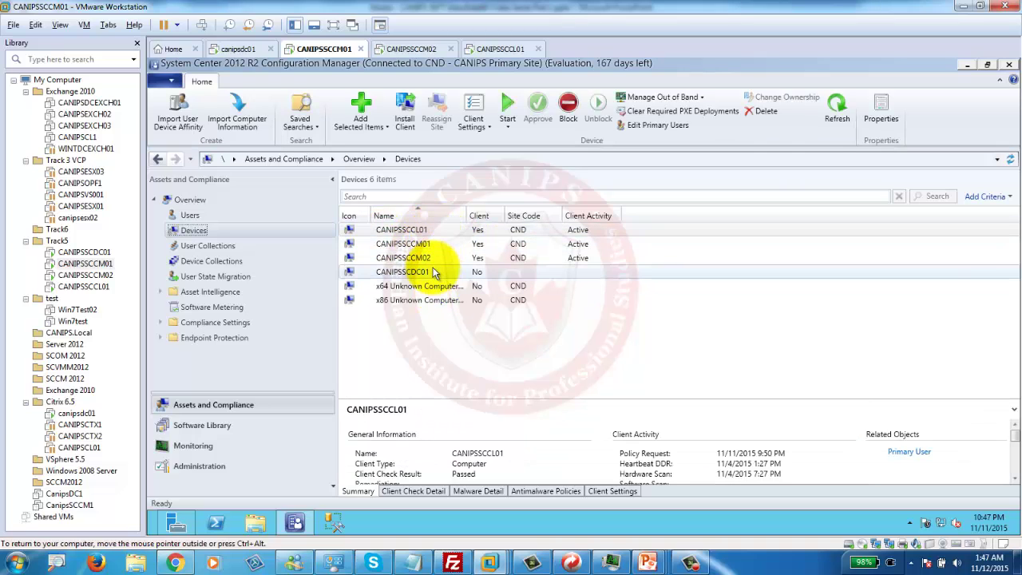
{"action": "left_click", "coordinate": [409, 229]}
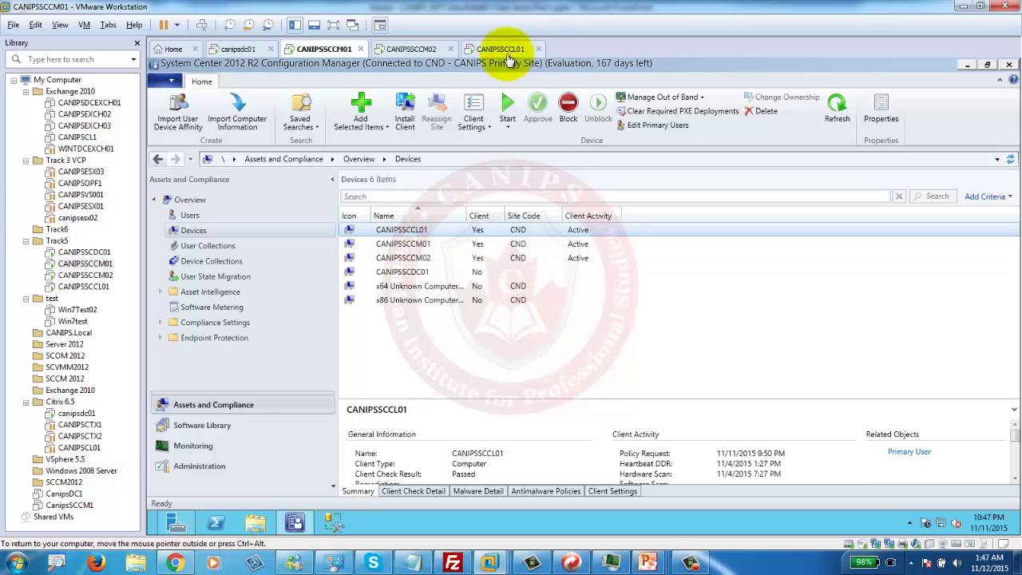
On CANIPSSCCL01, close all open windows and move the mbam-setup icon under Malwarebytes.
{"action": "left_click", "coordinate": [501, 48]}
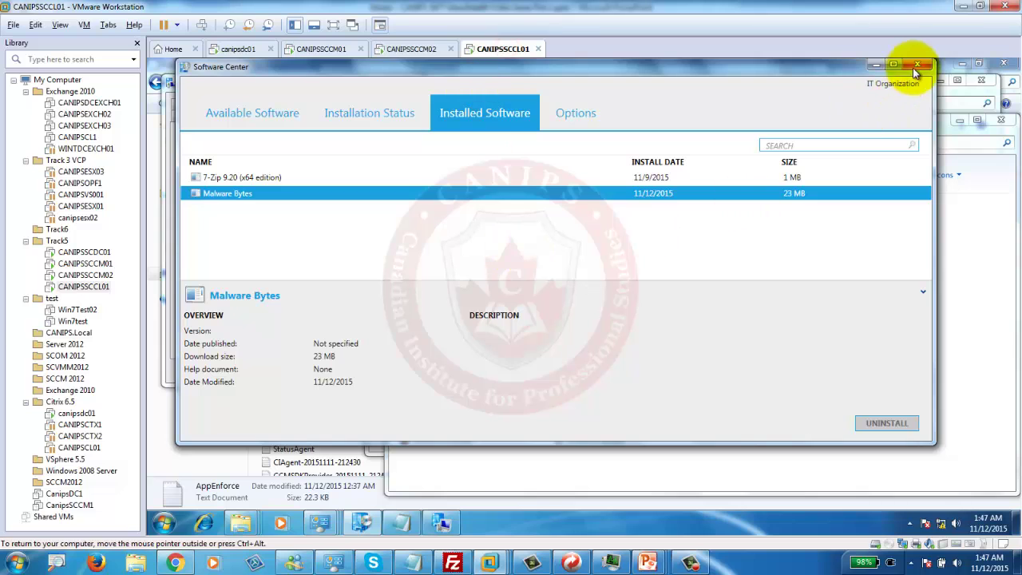
{"action": "left_click", "coordinate": [918, 64]}
{"action": "left_click", "coordinate": [1000, 120]}
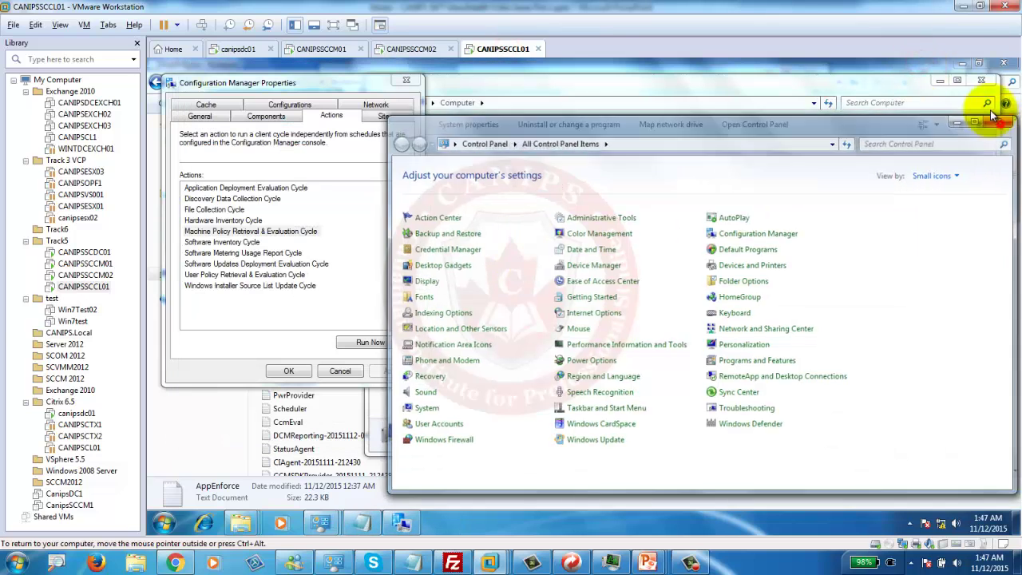
{"action": "left_click", "coordinate": [980, 80]}
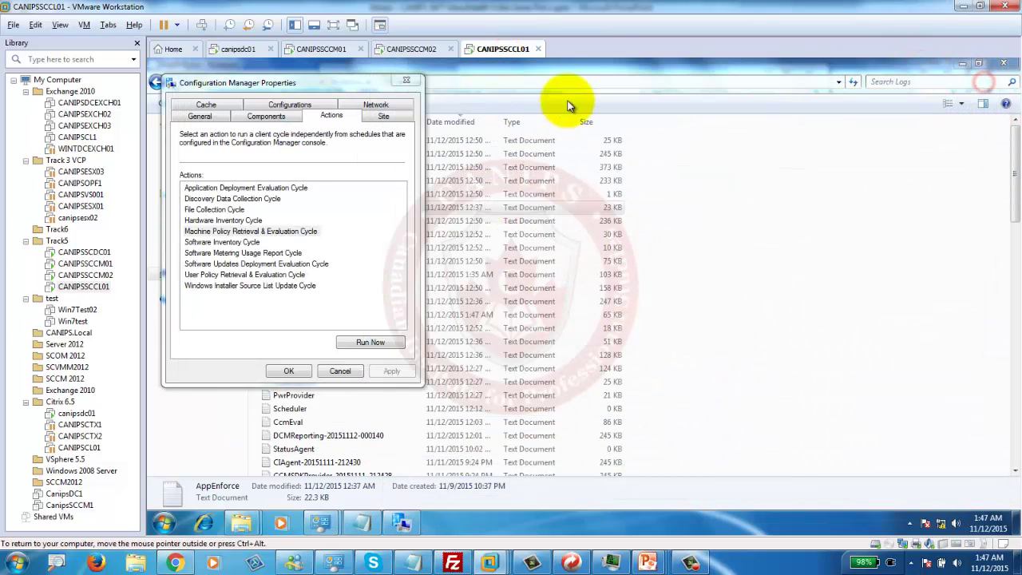
{"action": "left_click", "coordinate": [406, 80]}
{"action": "left_click", "coordinate": [1003, 63]}
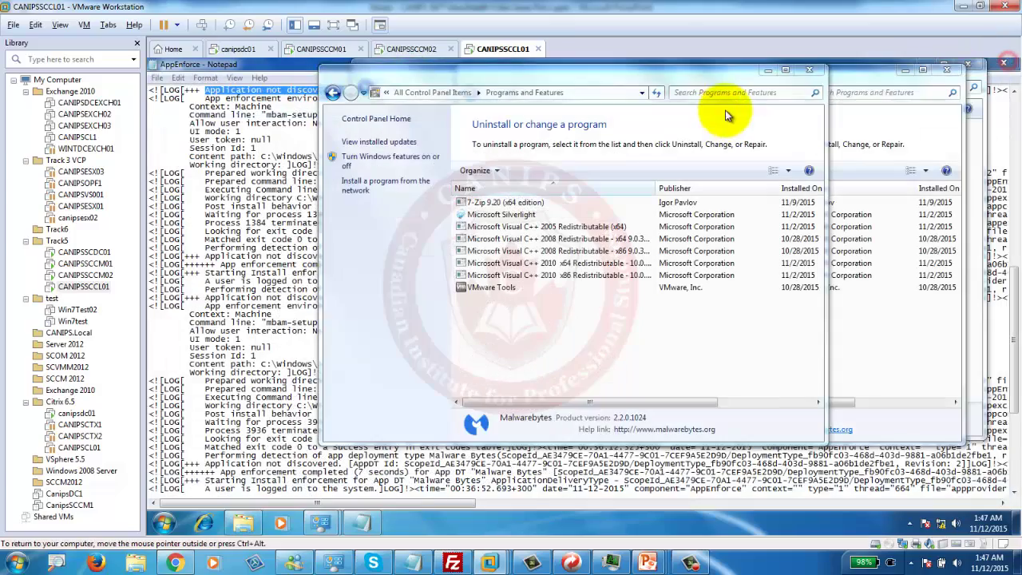
{"action": "left_click", "coordinate": [808, 70]}
{"action": "left_click", "coordinate": [960, 69]}
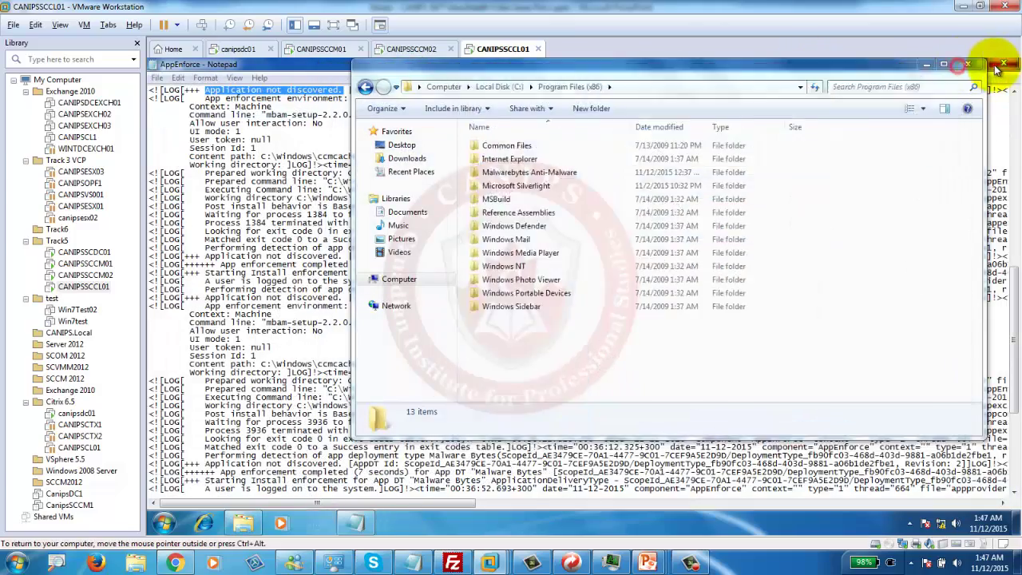
{"action": "left_click", "coordinate": [1003, 62]}
{"action": "left_click", "coordinate": [974, 68]}
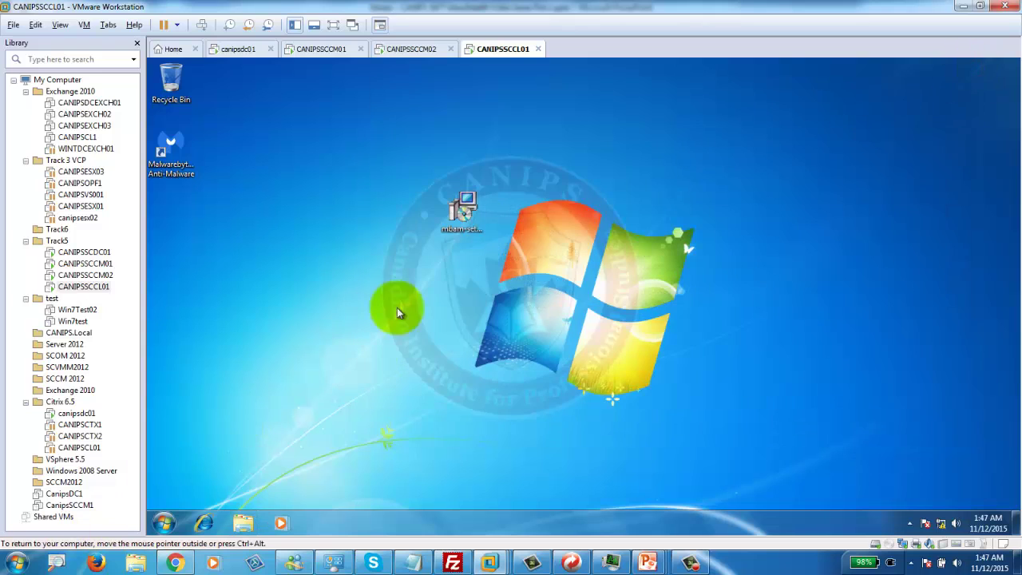
{"action": "left_click_drag", "start_coordinate": [458, 212], "coordinate": [162, 214]}
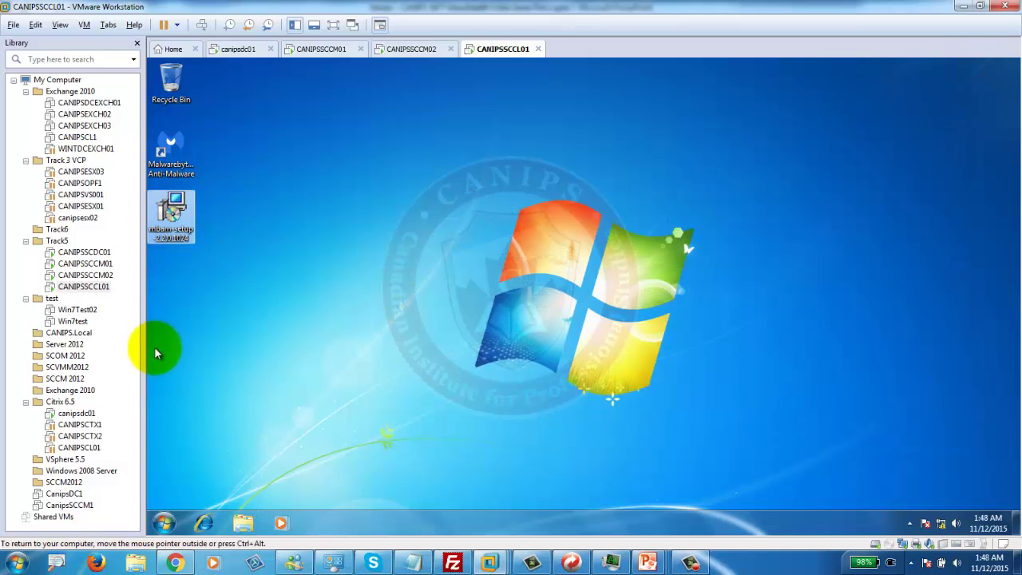
Run the client's Machine Policy Retrieval & Evaluation Cycle from Control Panel, then return to CANIPSSCCM01.
{"action": "left_click", "coordinate": [164, 523]}
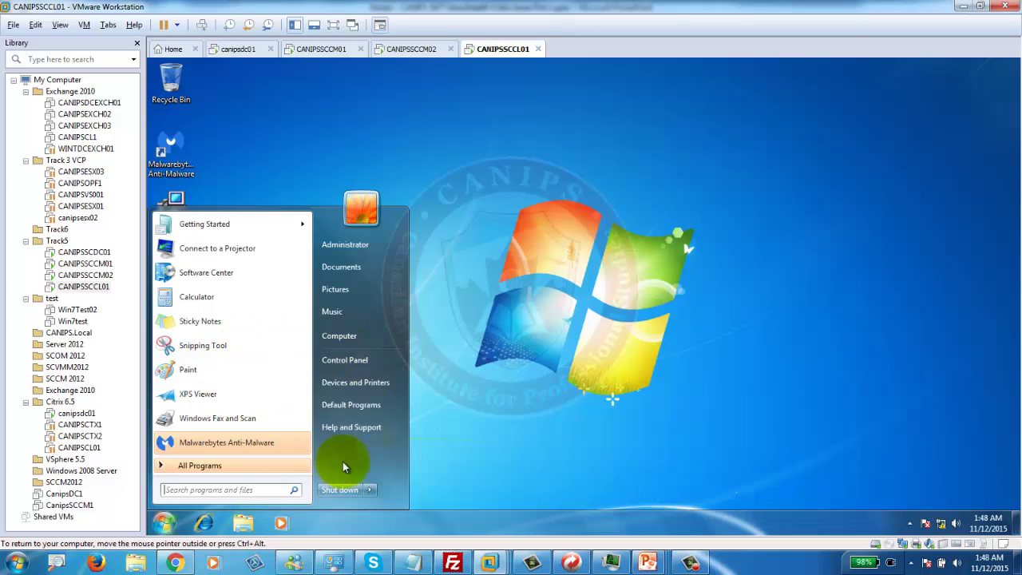
{"action": "left_click", "coordinate": [365, 359]}
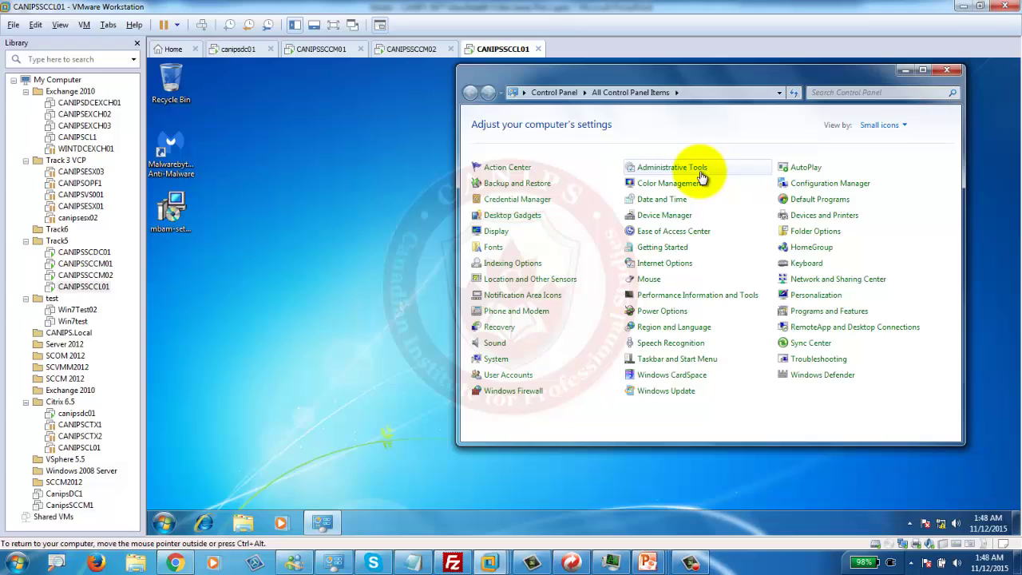
{"action": "left_click", "coordinate": [821, 185]}
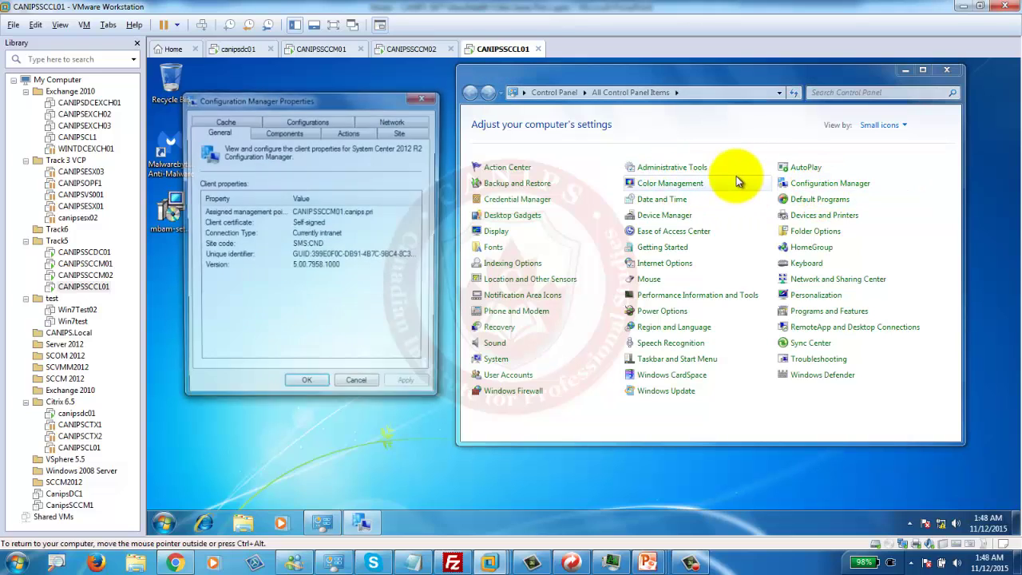
{"action": "left_click", "coordinate": [349, 131]}
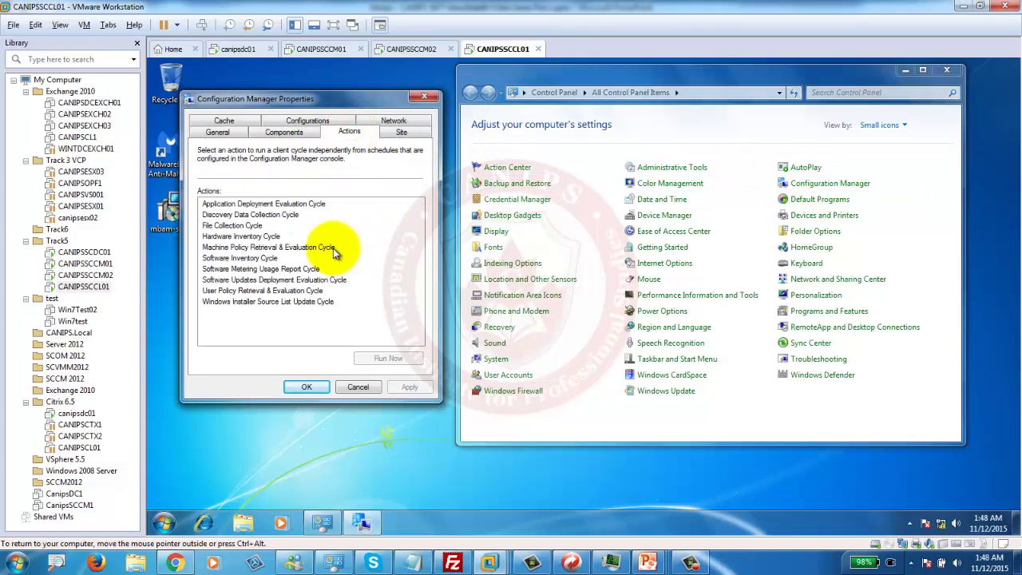
{"action": "left_click", "coordinate": [236, 247]}
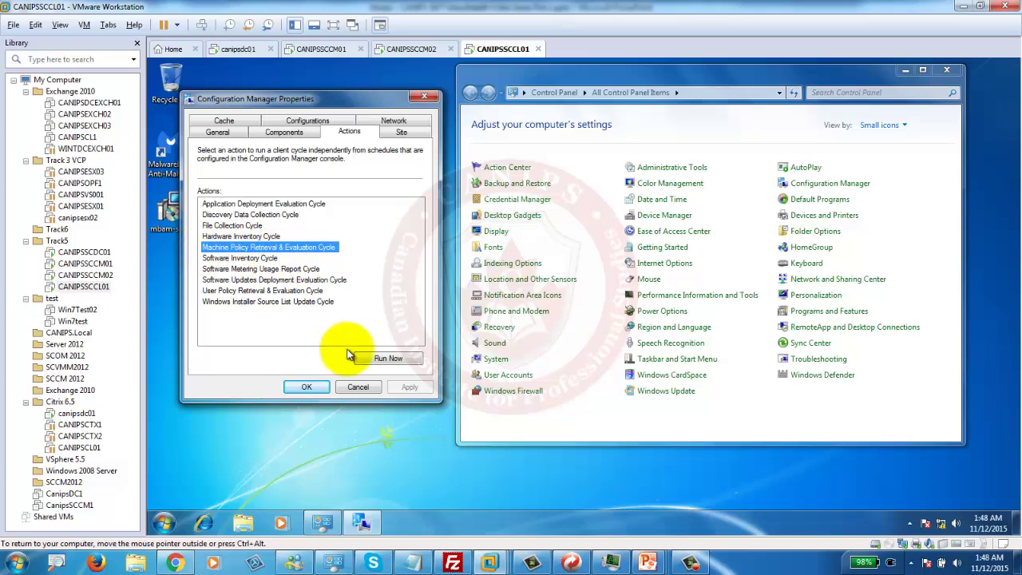
{"action": "left_click", "coordinate": [387, 357]}
{"action": "left_click", "coordinate": [694, 335]}
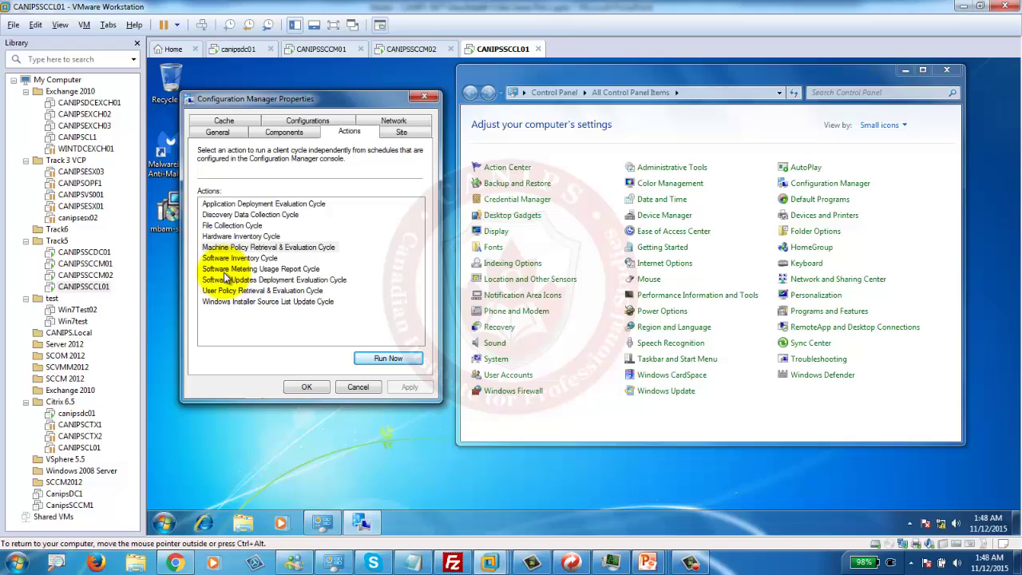
{"action": "left_click", "coordinate": [335, 50]}
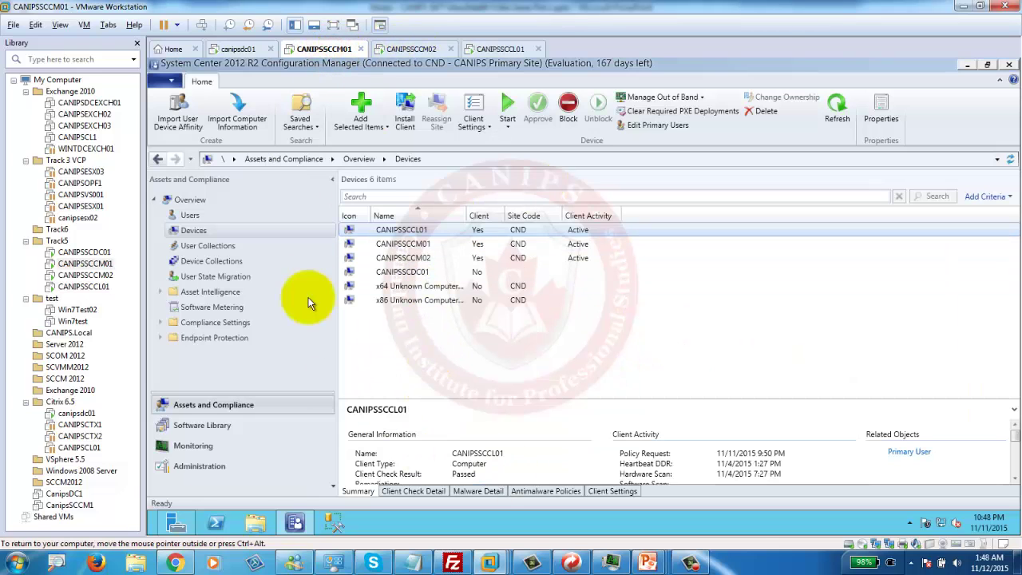
Review the default context-menu actions offered for the CANIPSSCCL01 device.
{"action": "right_click", "coordinate": [415, 232]}
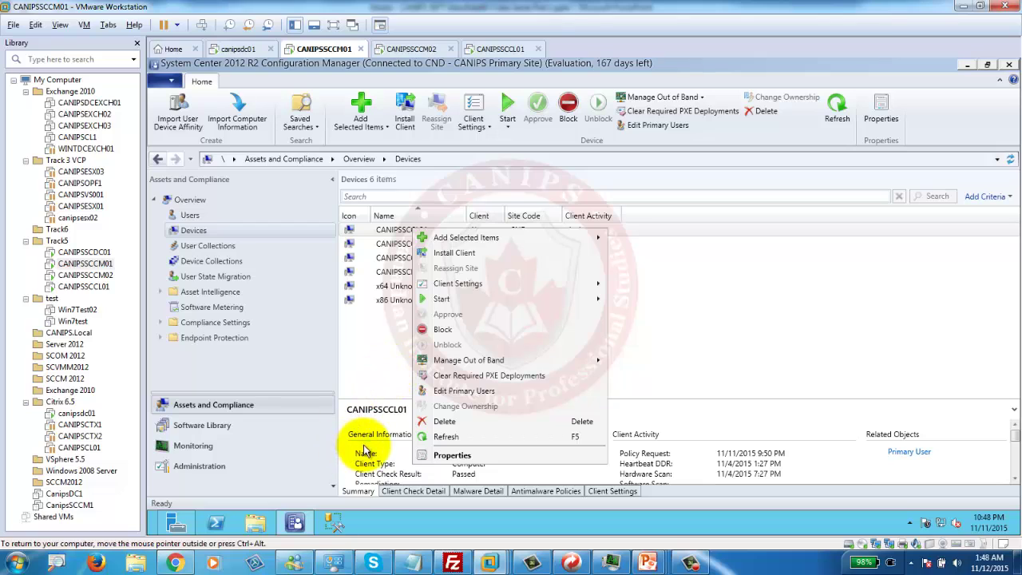
{"action": "mouse_move", "coordinate": [177, 559]}
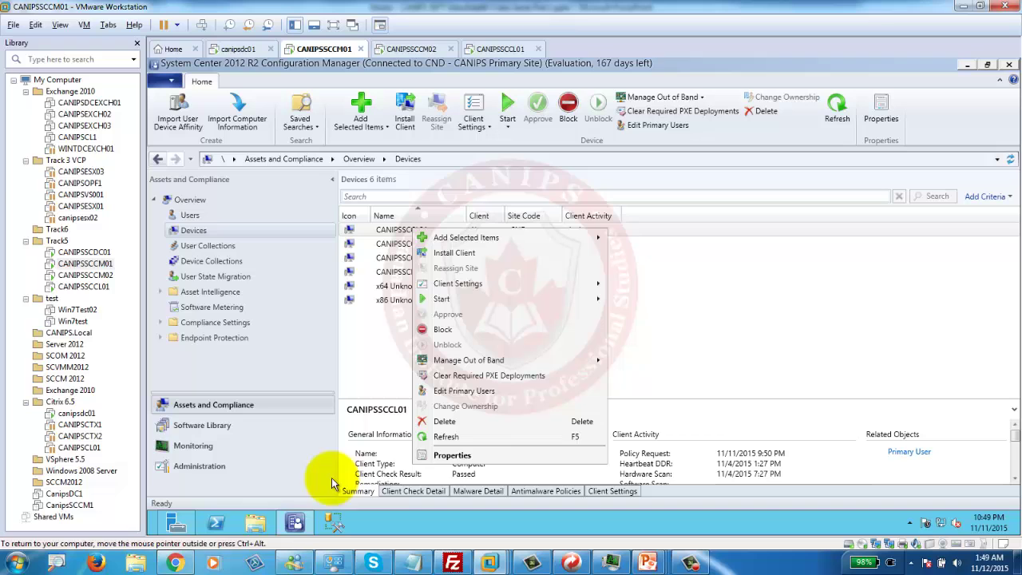
Launch Internet Explorer, go to google.ca and search for 'sccm right click tools'.
{"action": "left_click", "coordinate": [170, 522]}
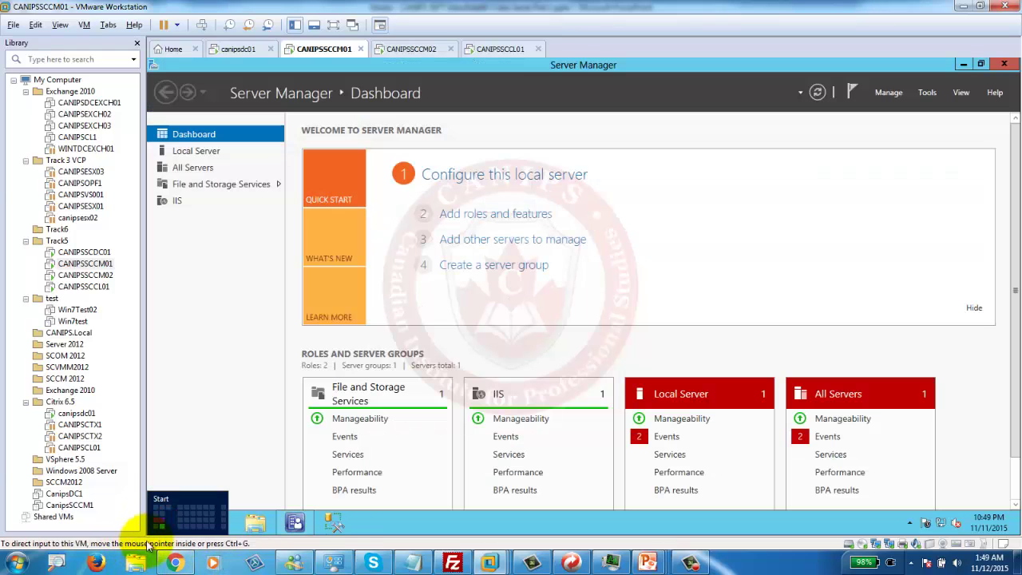
{"action": "left_click", "coordinate": [163, 498]}
{"action": "left_click", "coordinate": [366, 469]}
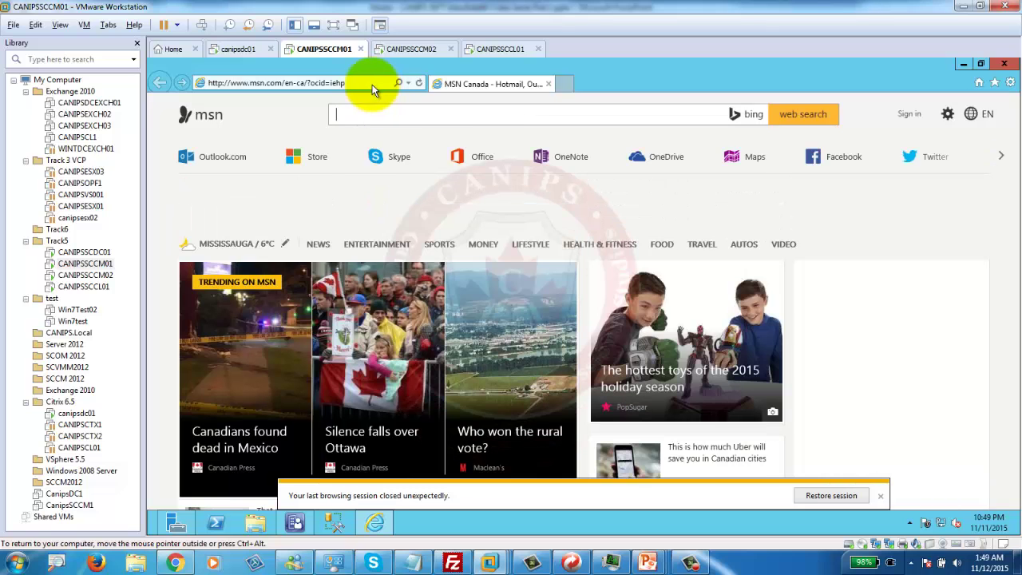
{"action": "left_click", "coordinate": [362, 84]}
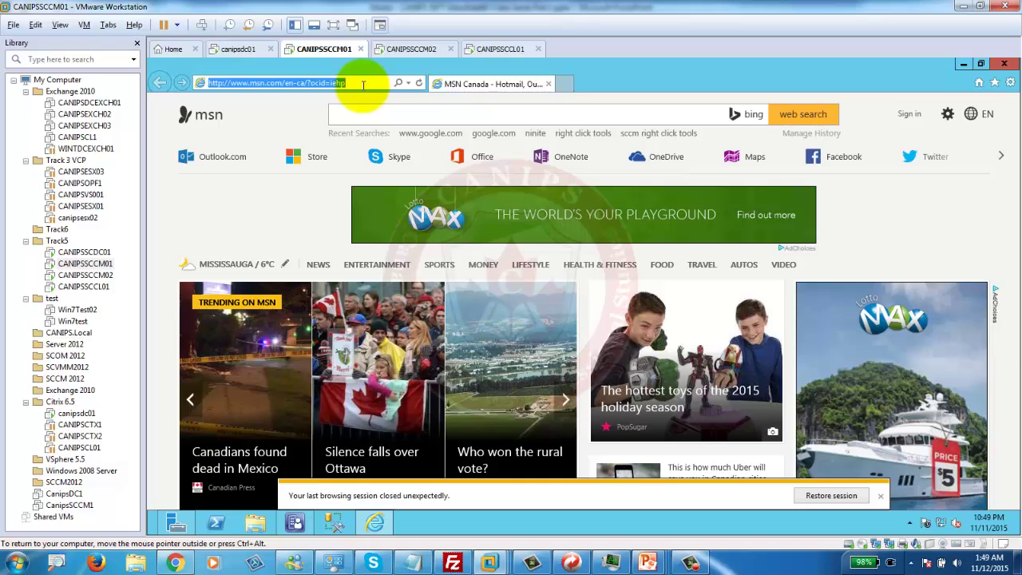
{"action": "type", "text": "google.ca/"}
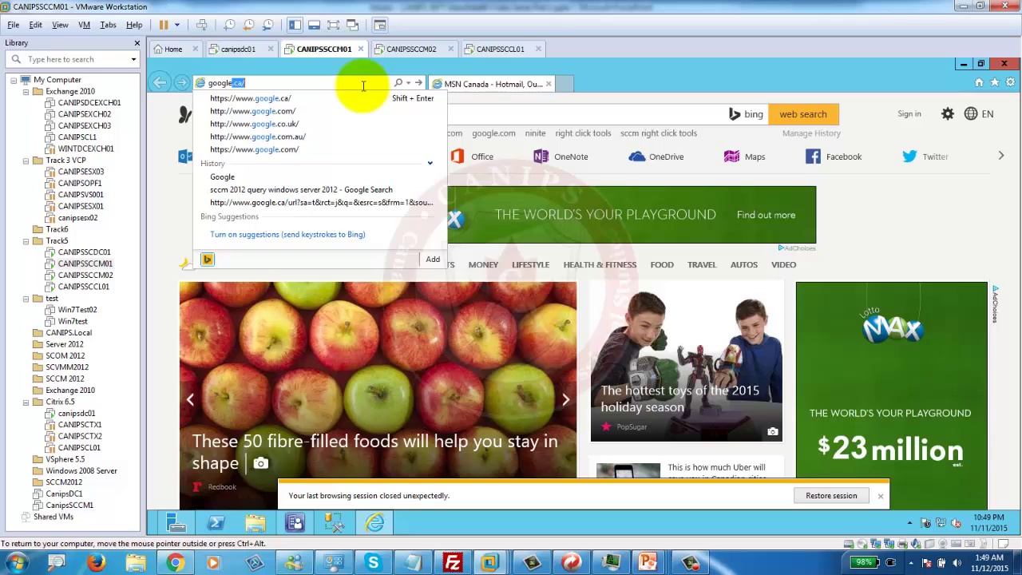
{"action": "key", "text": "Return"}
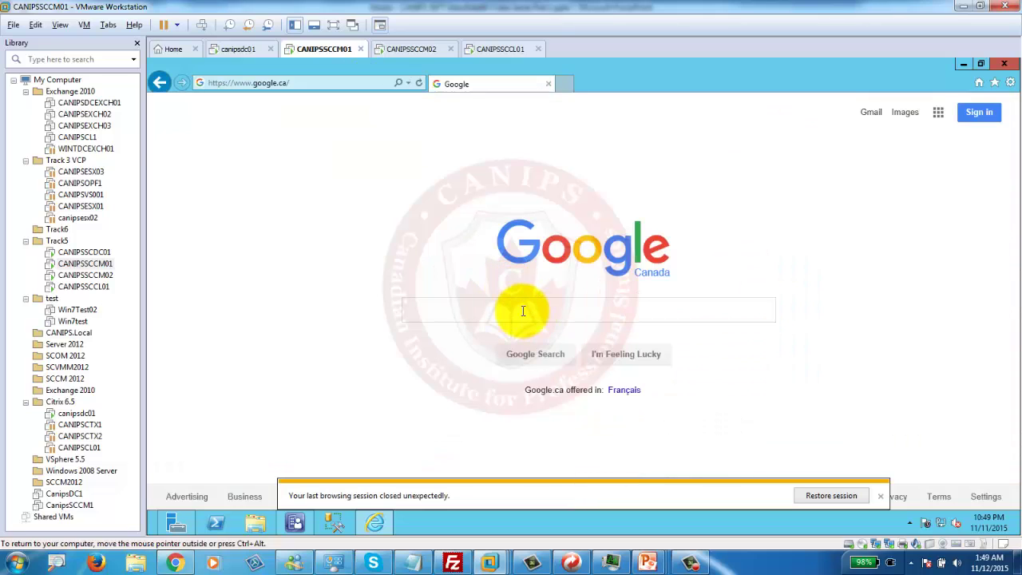
{"action": "left_click", "coordinate": [523, 311]}
{"action": "type", "text": "sccm right"}
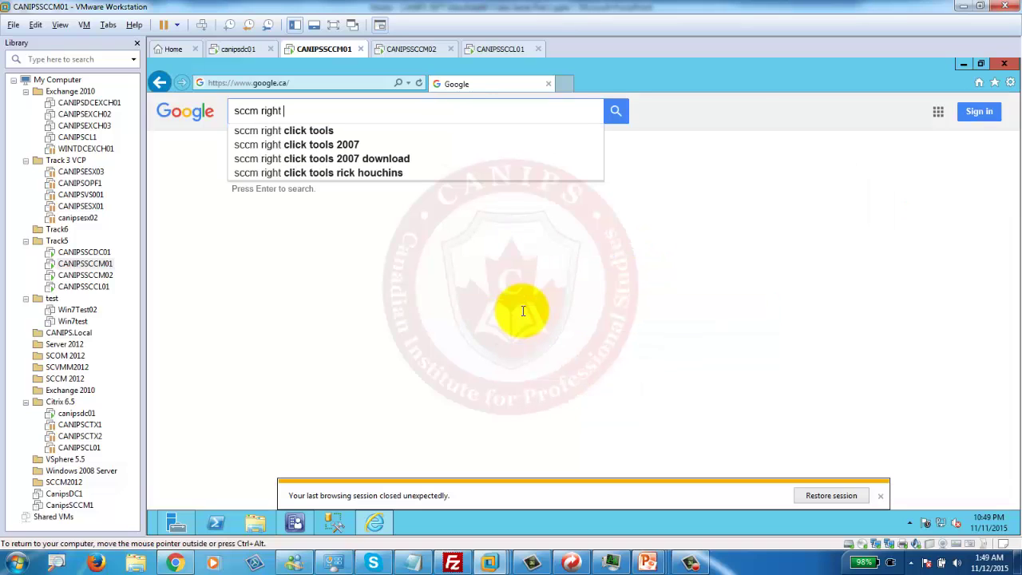
{"action": "type", "text": " click "}
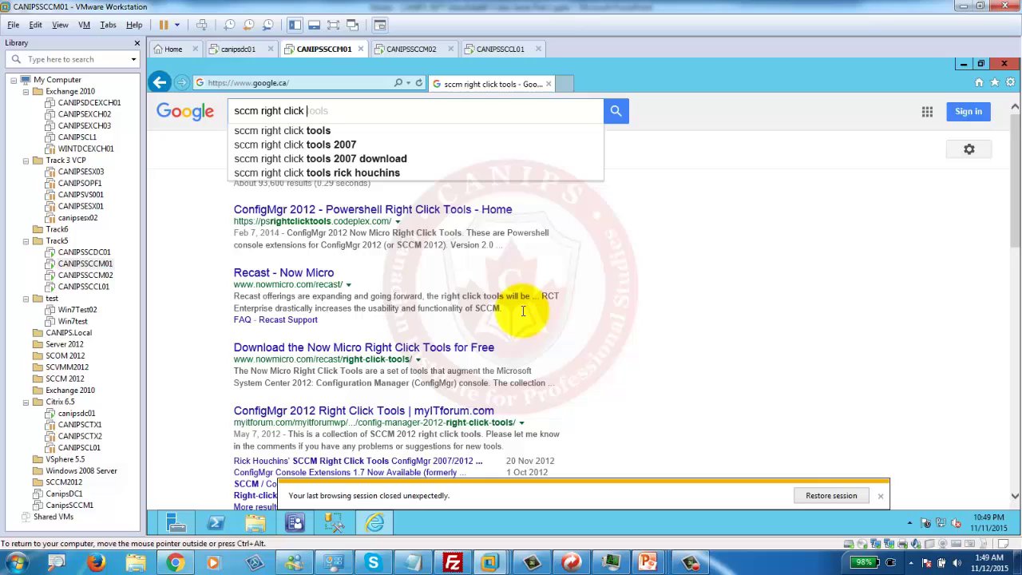
{"action": "type", "text": "tools"}
{"action": "key", "text": "Return"}
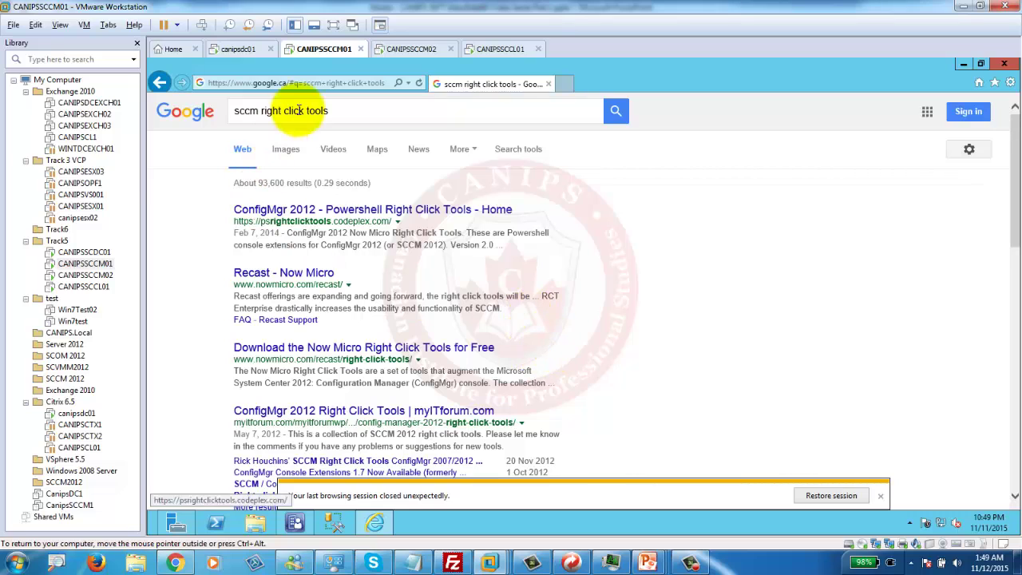
Open the 'System Center 2012 Configuration Manager Tools' TechNet result from the Google list.
{"action": "scroll", "coordinate": [391, 358], "scroll_direction": "down", "scroll_amount": 1}
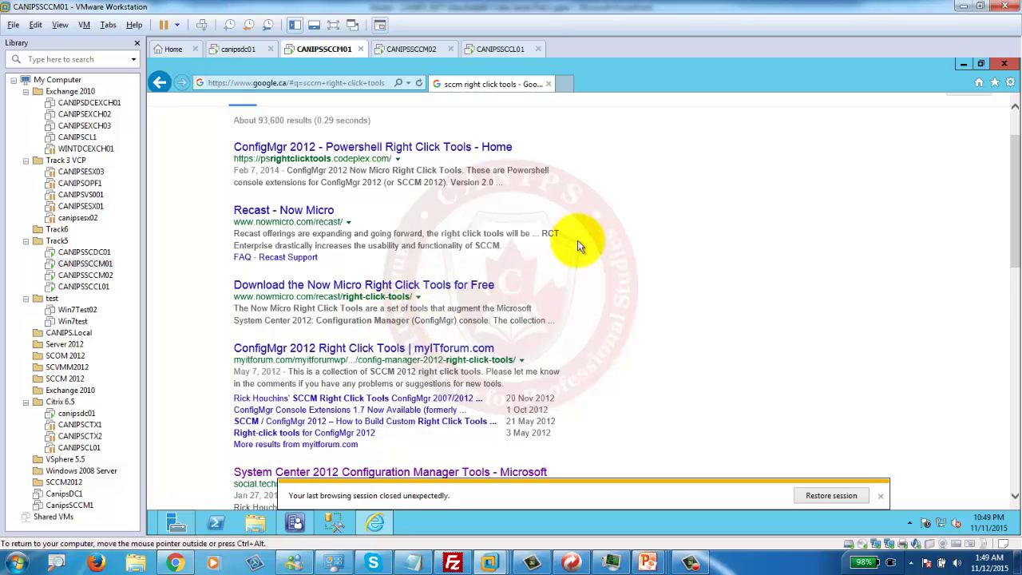
{"action": "scroll", "coordinate": [580, 247], "scroll_direction": "down", "scroll_amount": 3}
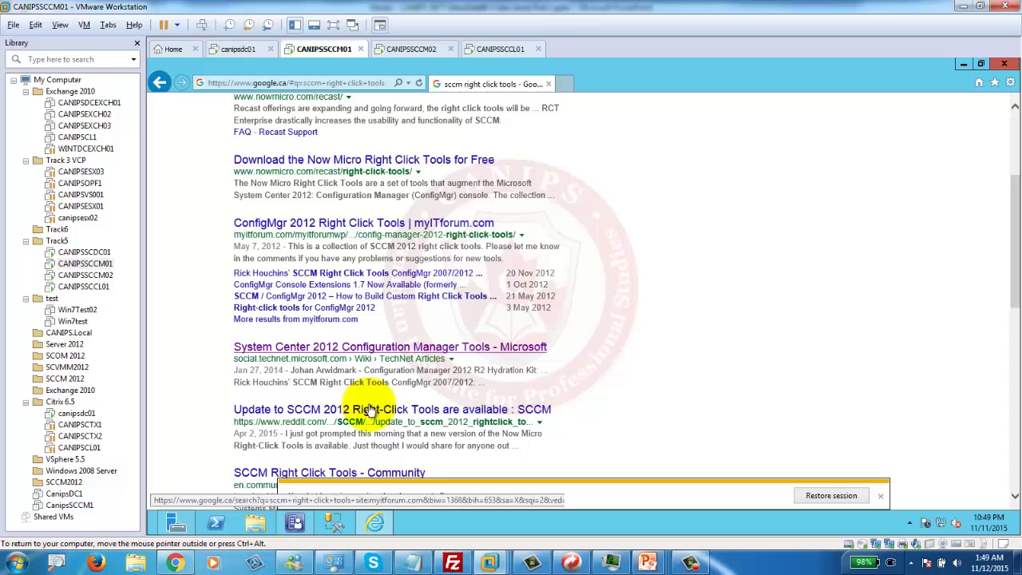
{"action": "left_click", "coordinate": [375, 348]}
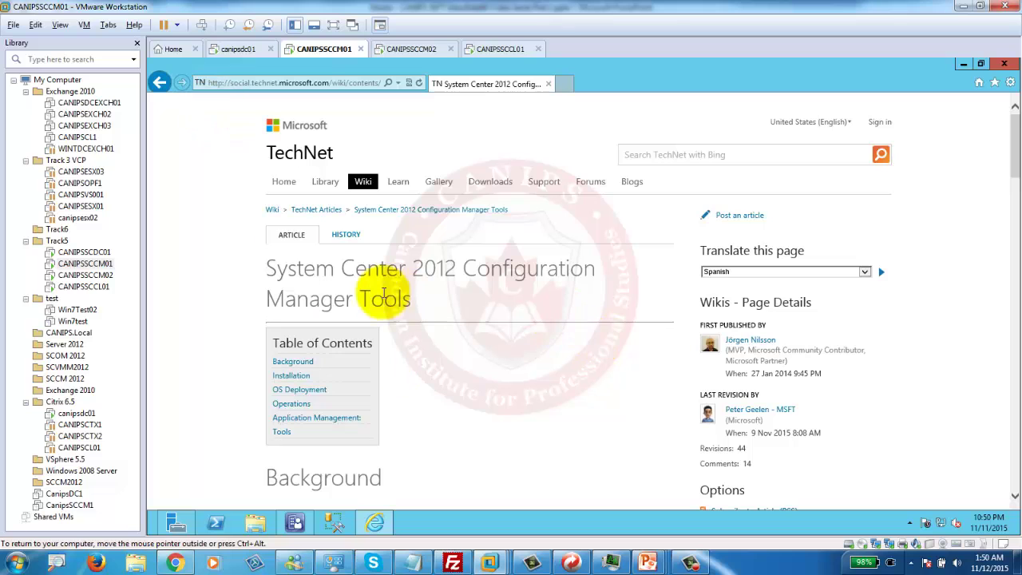
Find 'right' in the TechNet article to locate the Right-Click Tools links under Operations.
{"action": "scroll", "coordinate": [413, 320], "scroll_direction": "down", "scroll_amount": 2}
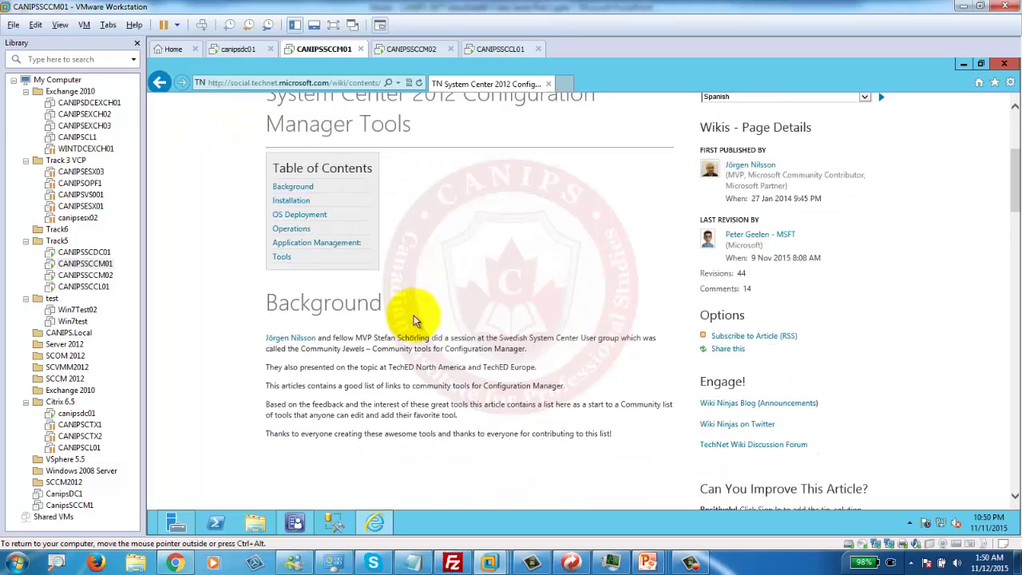
{"action": "scroll", "coordinate": [413, 319], "scroll_direction": "down", "scroll_amount": 4}
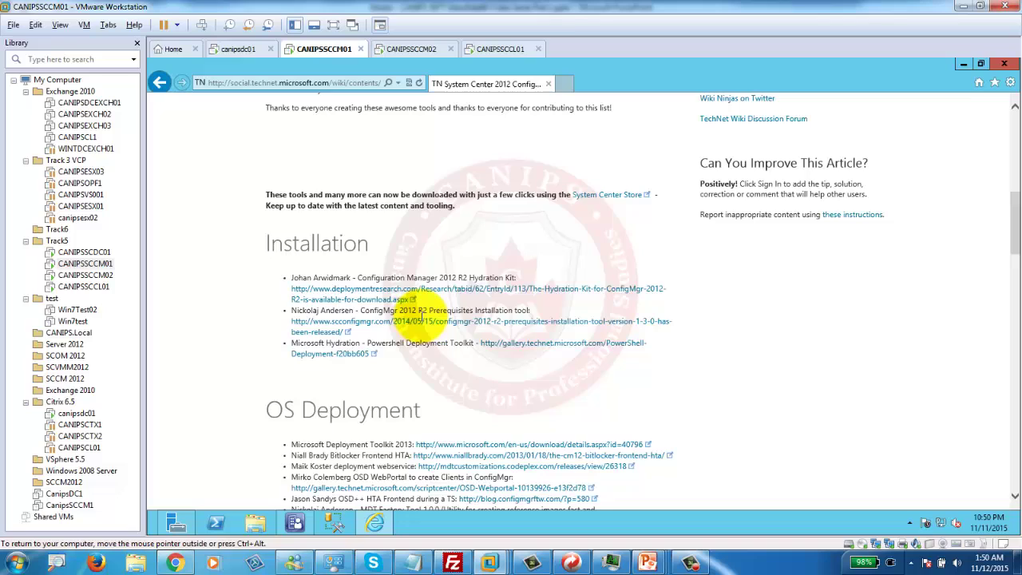
{"action": "scroll", "coordinate": [383, 295], "scroll_direction": "down", "scroll_amount": 4}
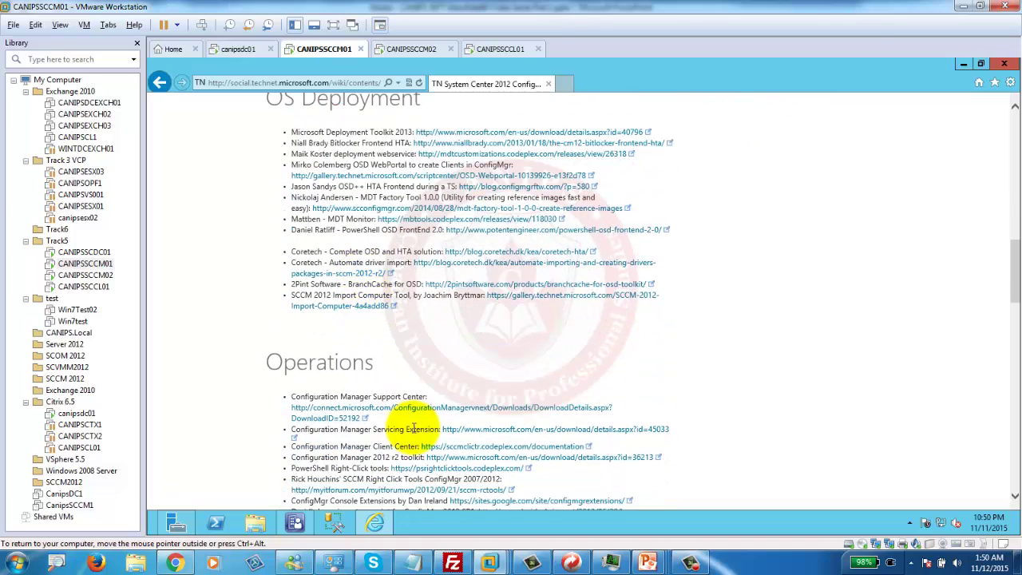
{"action": "scroll", "coordinate": [431, 347], "scroll_direction": "down", "scroll_amount": 3}
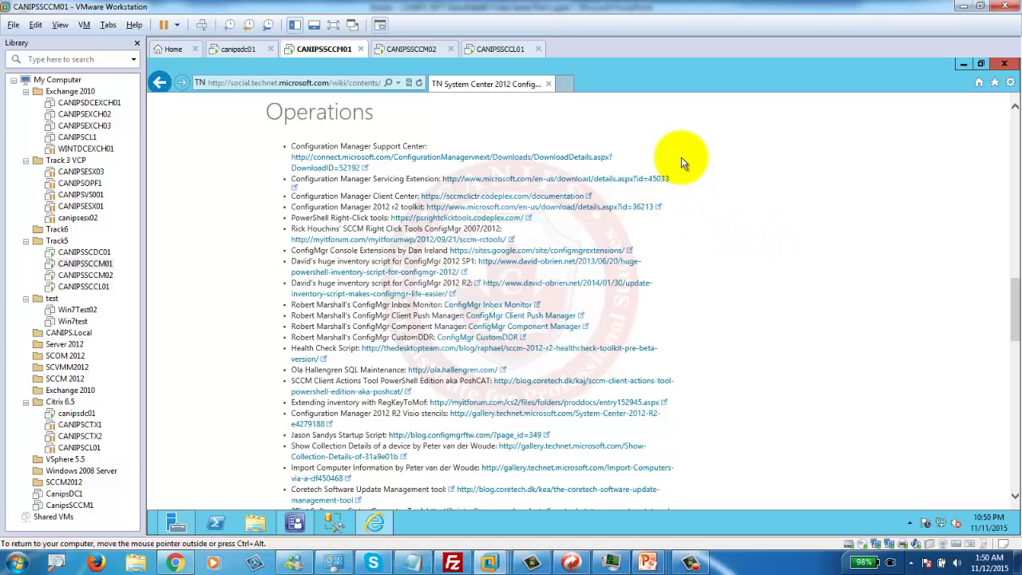
{"action": "key", "text": "ctrl+f"}
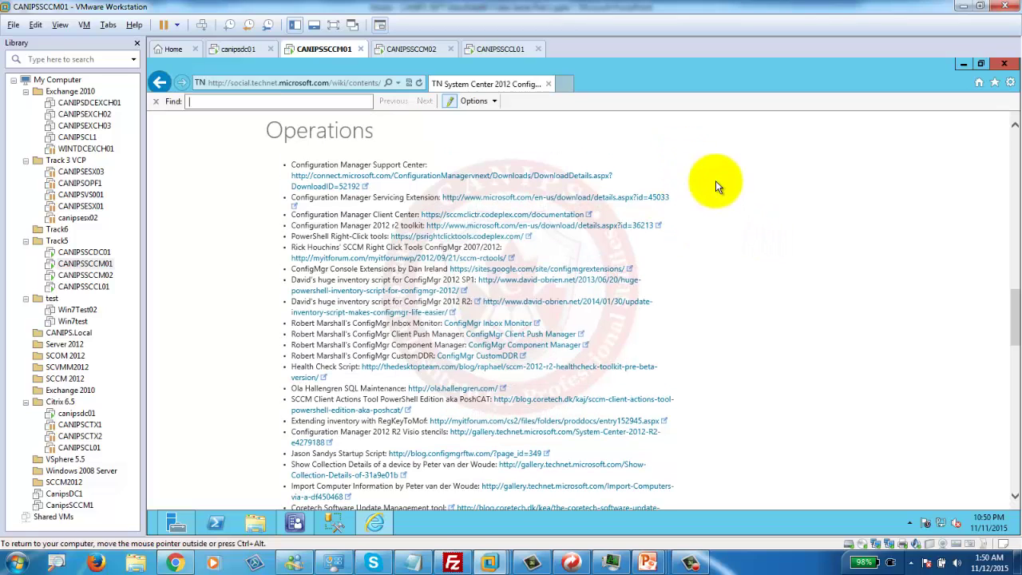
{"action": "type", "text": "ri"}
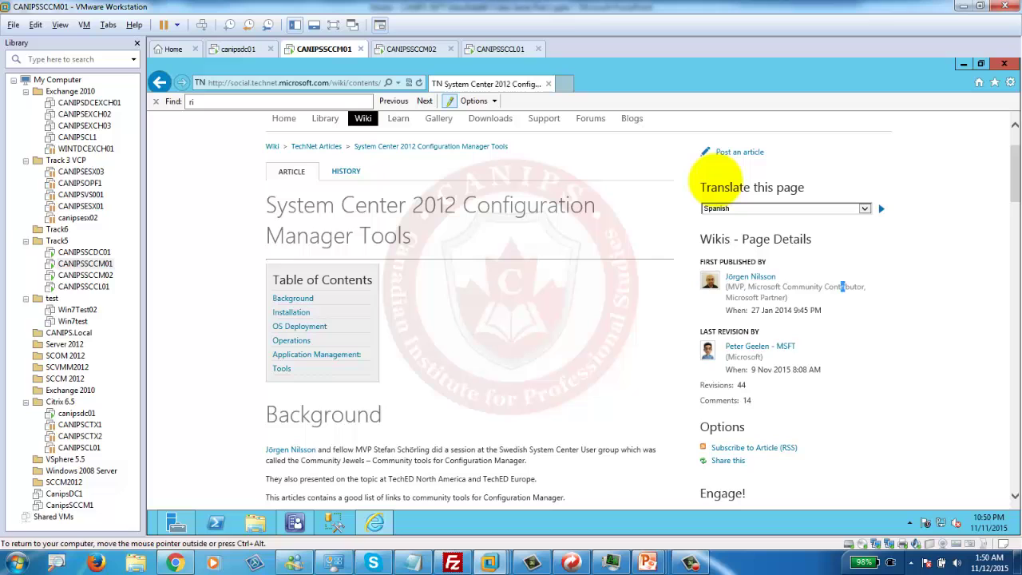
{"action": "type", "text": "ght"}
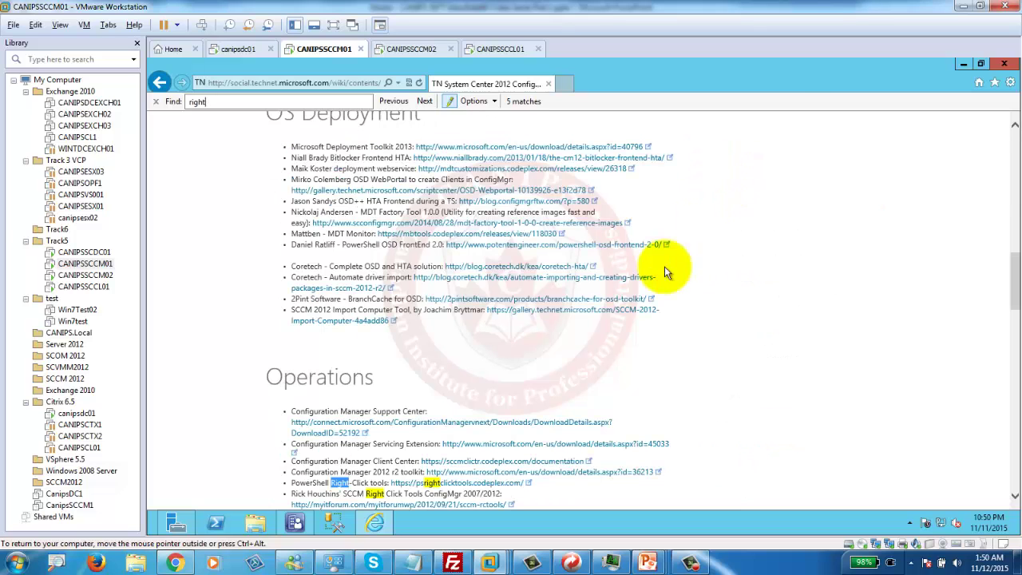
{"action": "scroll", "coordinate": [491, 308], "scroll_direction": "down", "scroll_amount": 3}
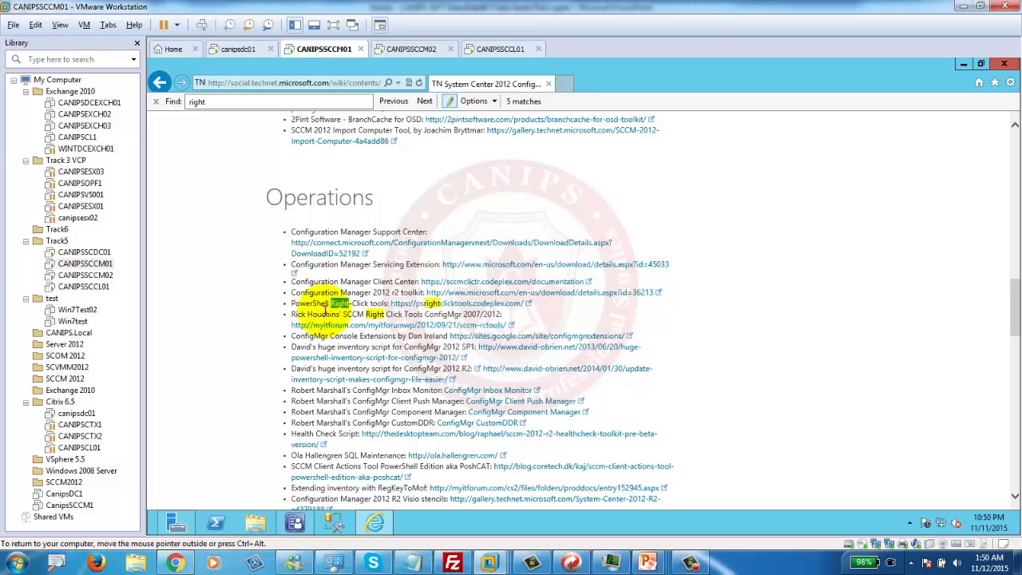
Open the myITforum SCCM Right Click Tools post and view the guest's CPU and memory performance.
{"action": "middle_click", "coordinate": [356, 326]}
{"action": "left_click", "coordinate": [355, 326]}
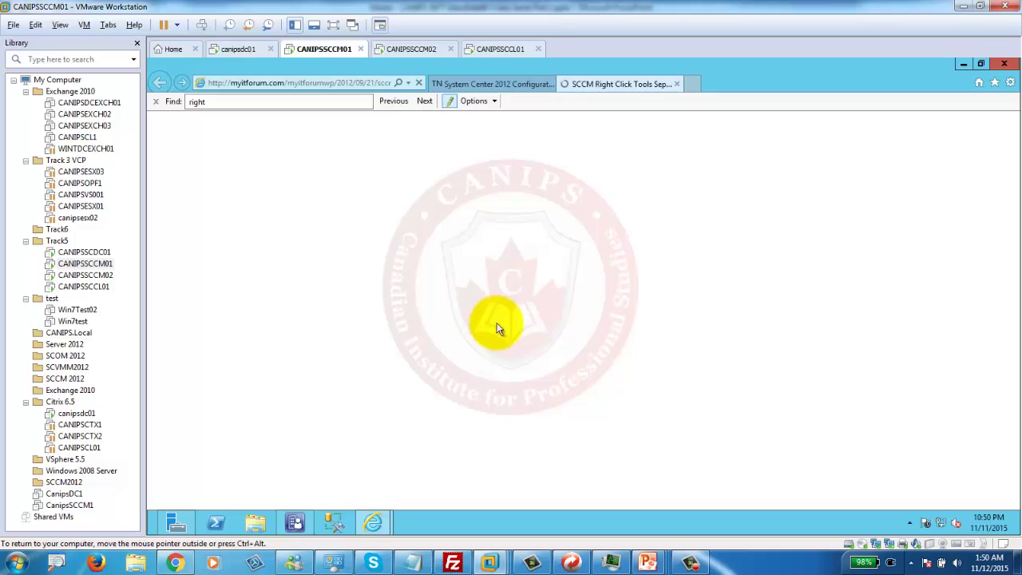
{"action": "right_click", "coordinate": [743, 520]}
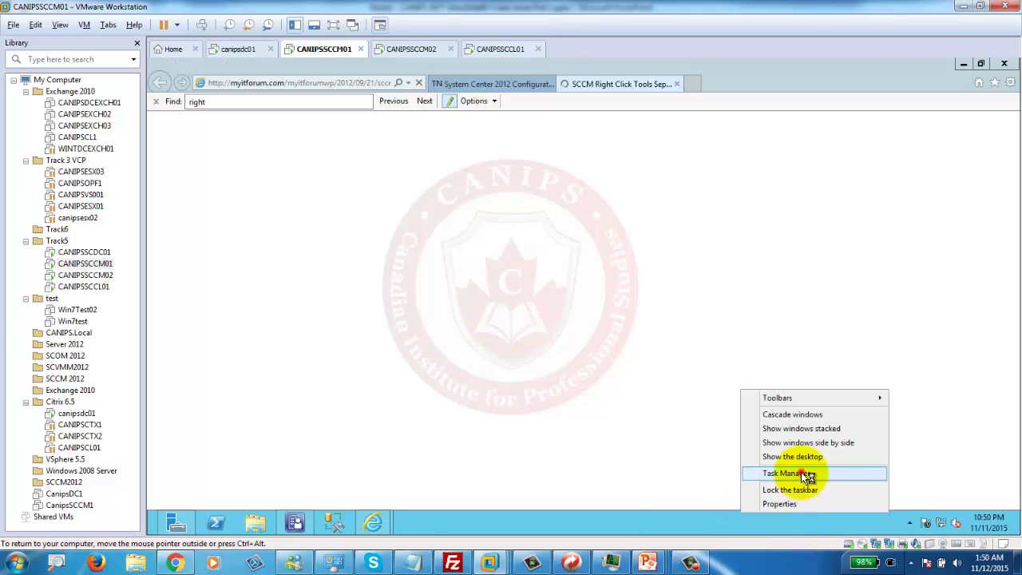
{"action": "left_click", "coordinate": [846, 472]}
{"action": "left_click", "coordinate": [337, 199]}
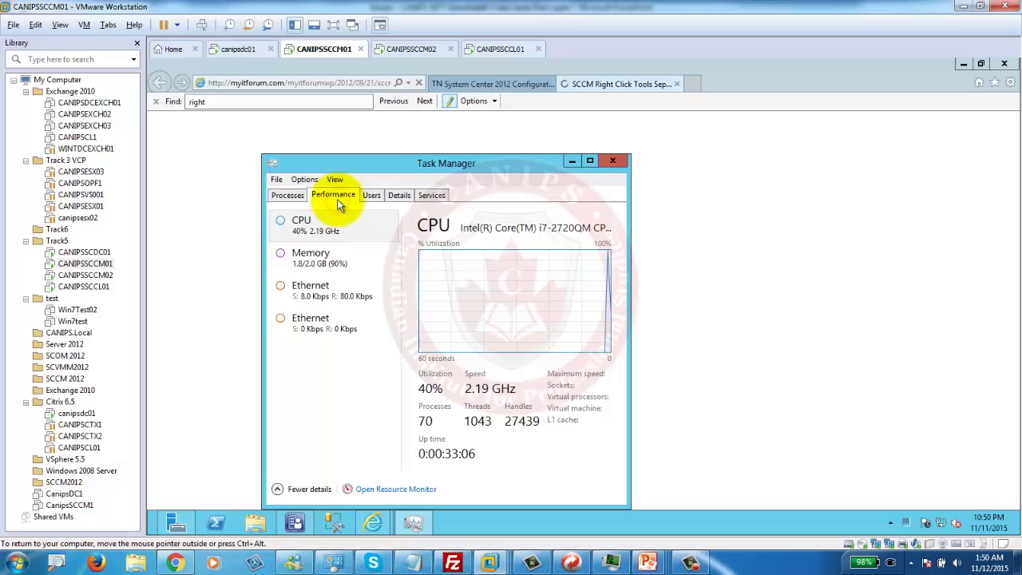
Minimize the guest Task Manager, check the host's performance, then hide it.
{"action": "left_click", "coordinate": [570, 162]}
{"action": "right_click", "coordinate": [767, 563]}
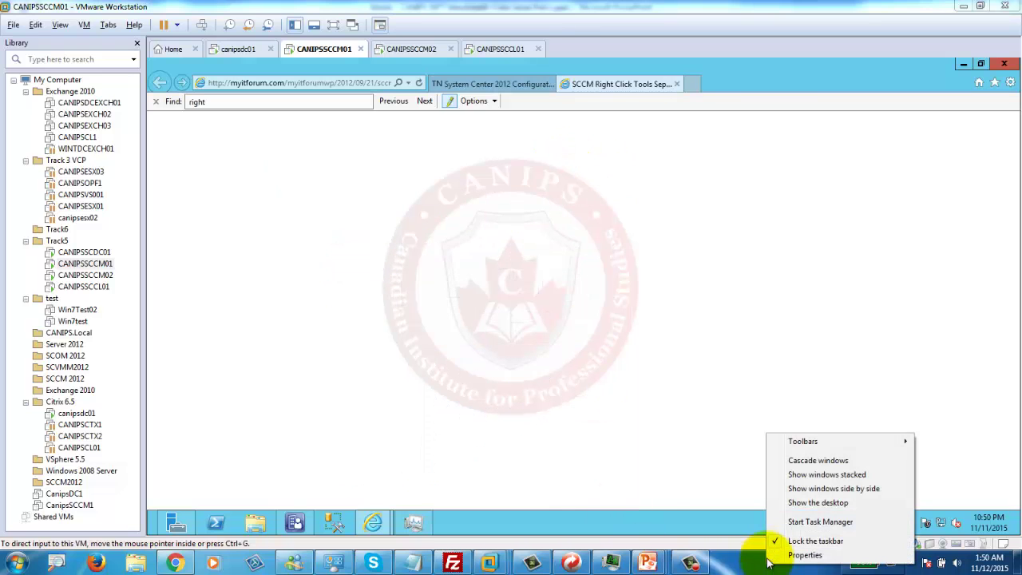
{"action": "left_click", "coordinate": [816, 522]}
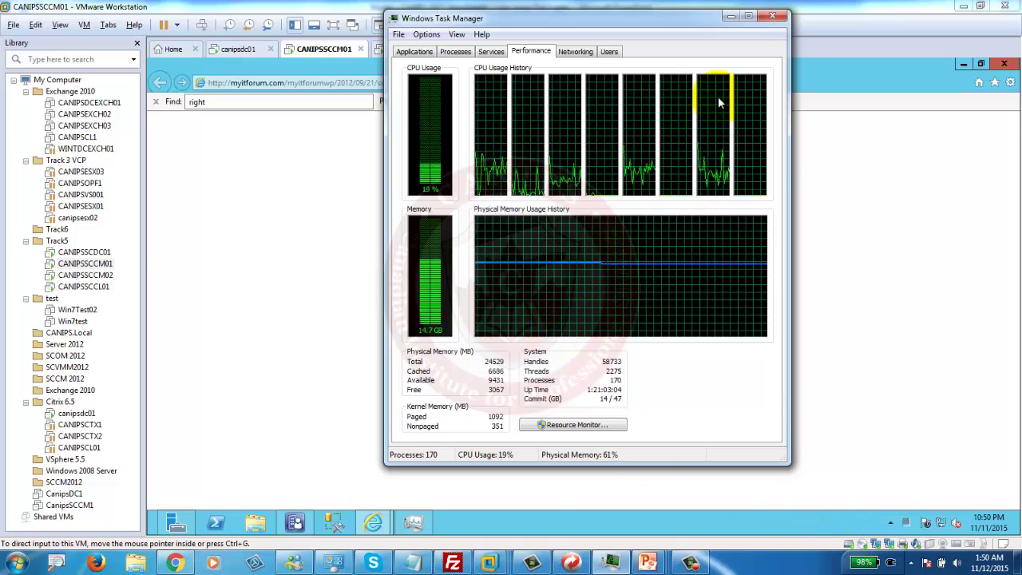
{"action": "left_click", "coordinate": [730, 16]}
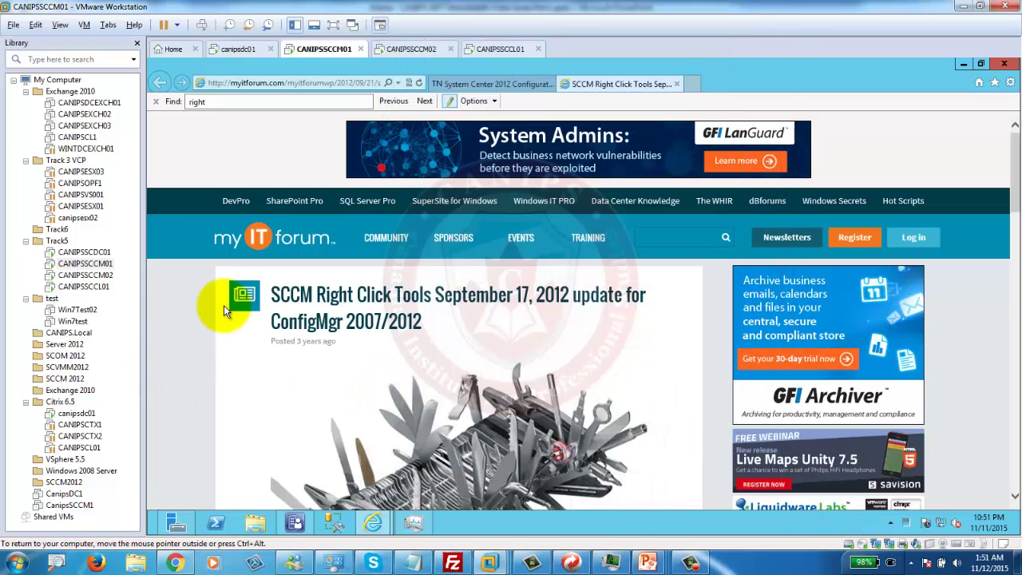
Scroll the myITforum post to the Prerequisites, Installation Procedures and SCCMRCT1.0.zip Main Installer link.
{"action": "scroll", "coordinate": [223, 304], "scroll_direction": "down", "scroll_amount": 3}
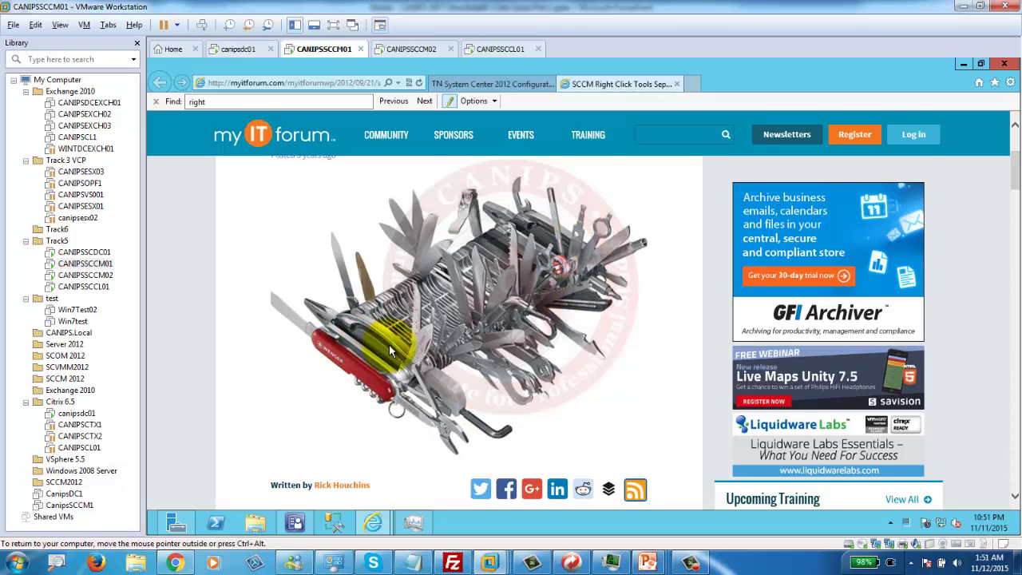
{"action": "scroll", "coordinate": [389, 345], "scroll_direction": "down", "scroll_amount": 4}
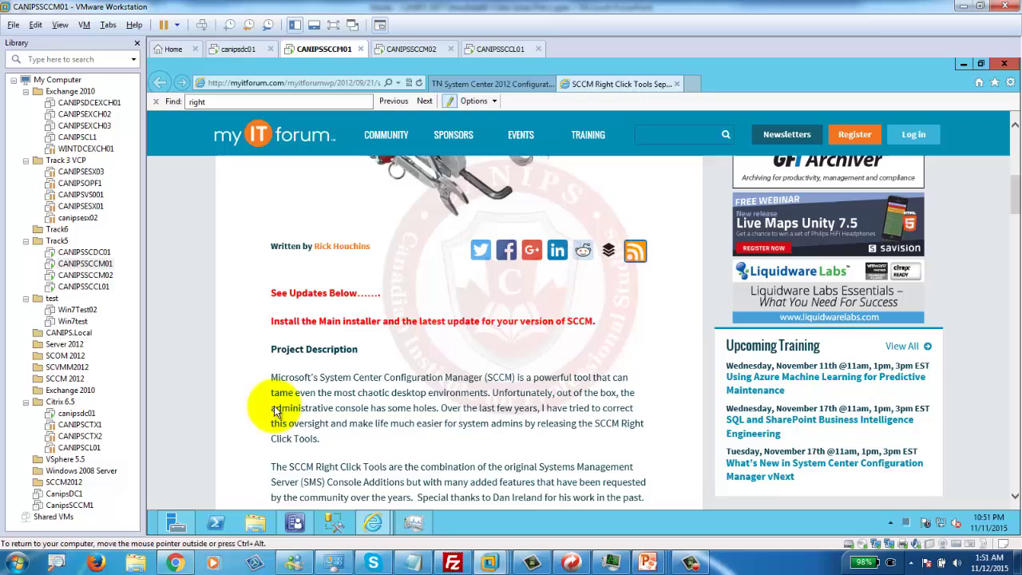
{"action": "scroll", "coordinate": [275, 411], "scroll_direction": "down", "scroll_amount": 1}
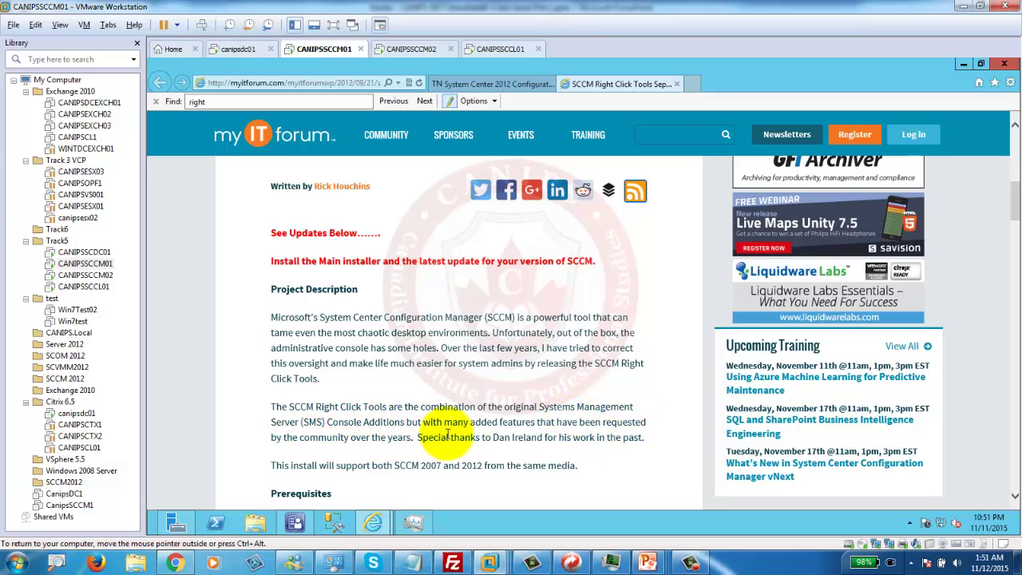
{"action": "scroll", "coordinate": [533, 438], "scroll_direction": "down", "scroll_amount": 3}
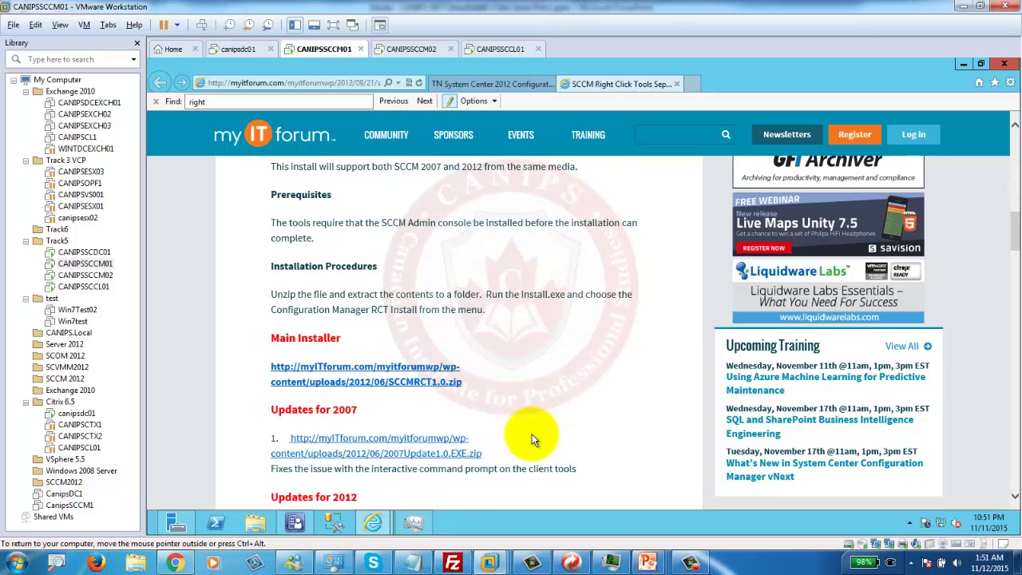
{"action": "scroll", "coordinate": [482, 223], "scroll_direction": "up", "scroll_amount": 3}
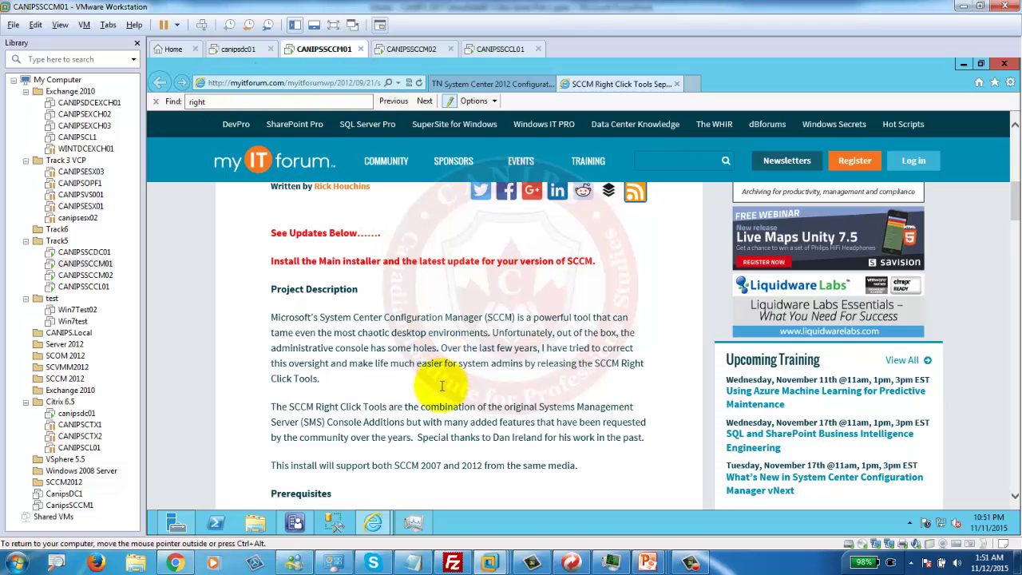
{"action": "scroll", "coordinate": [442, 386], "scroll_direction": "down", "scroll_amount": 3}
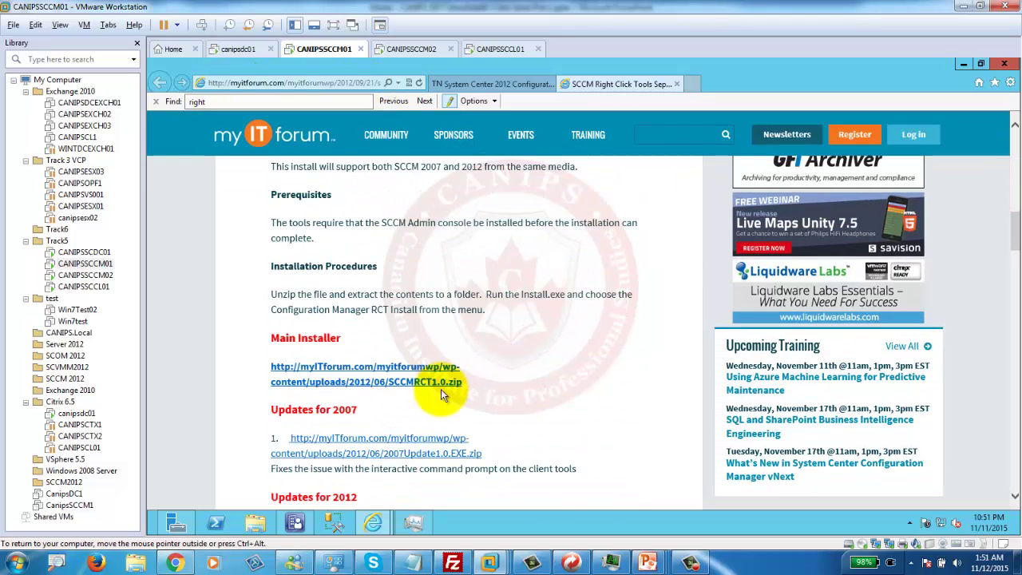
Download SCCMRCT1.0.zip from the Main Installer link into C:\Sources\Tools.
{"action": "left_click", "coordinate": [382, 383]}
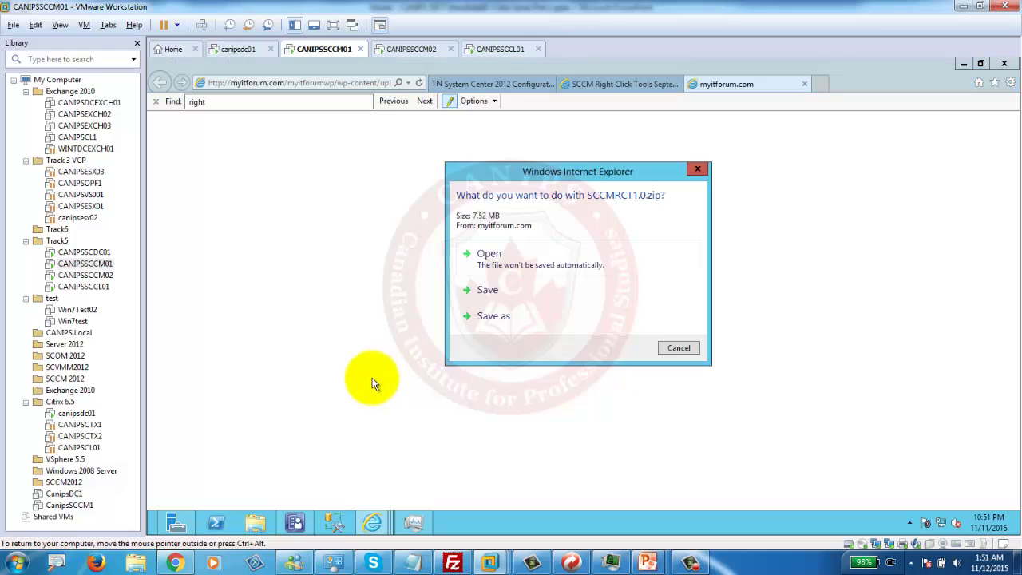
{"action": "left_click", "coordinate": [494, 316]}
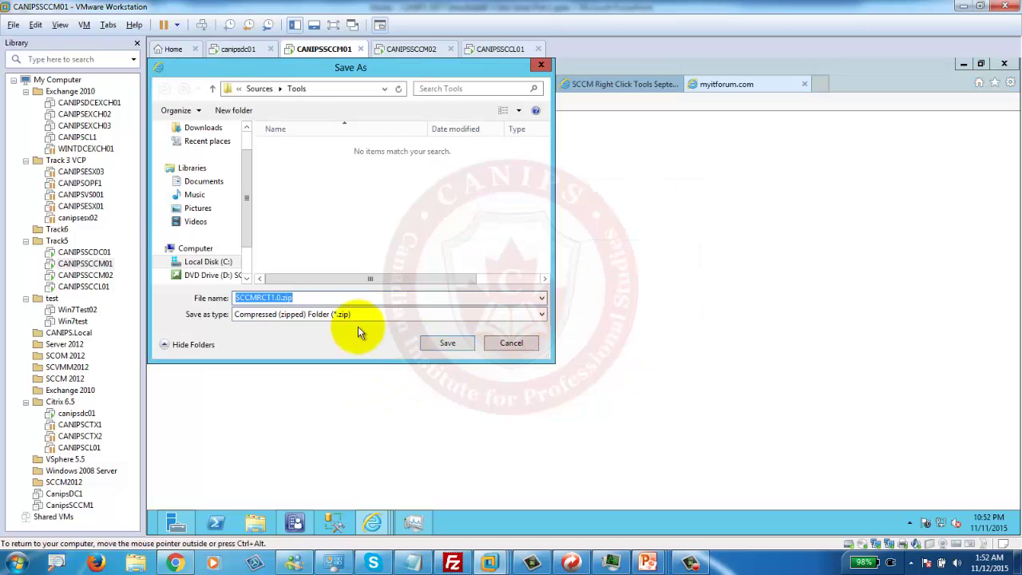
{"action": "left_click", "coordinate": [261, 89]}
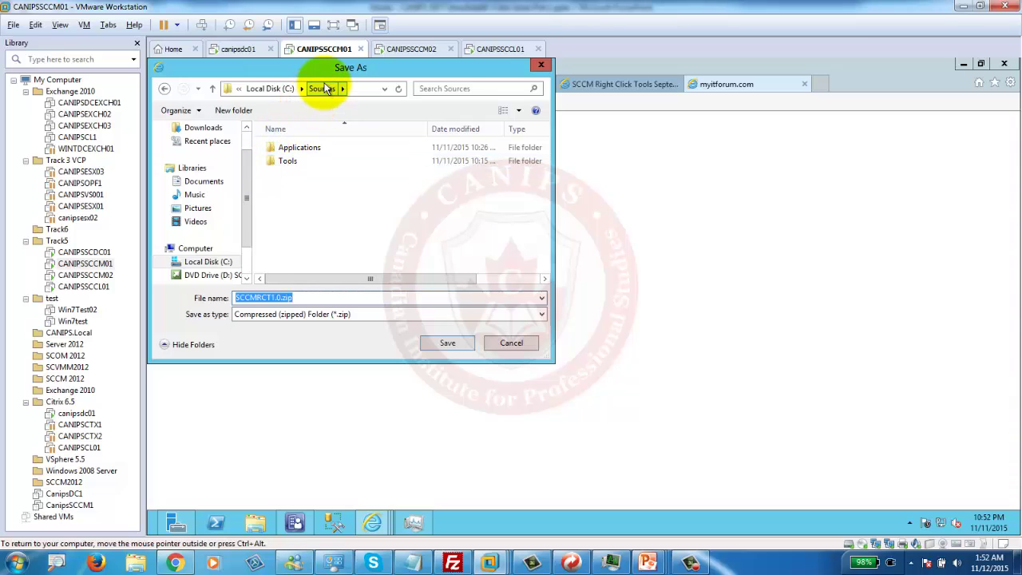
{"action": "double_click", "coordinate": [288, 160]}
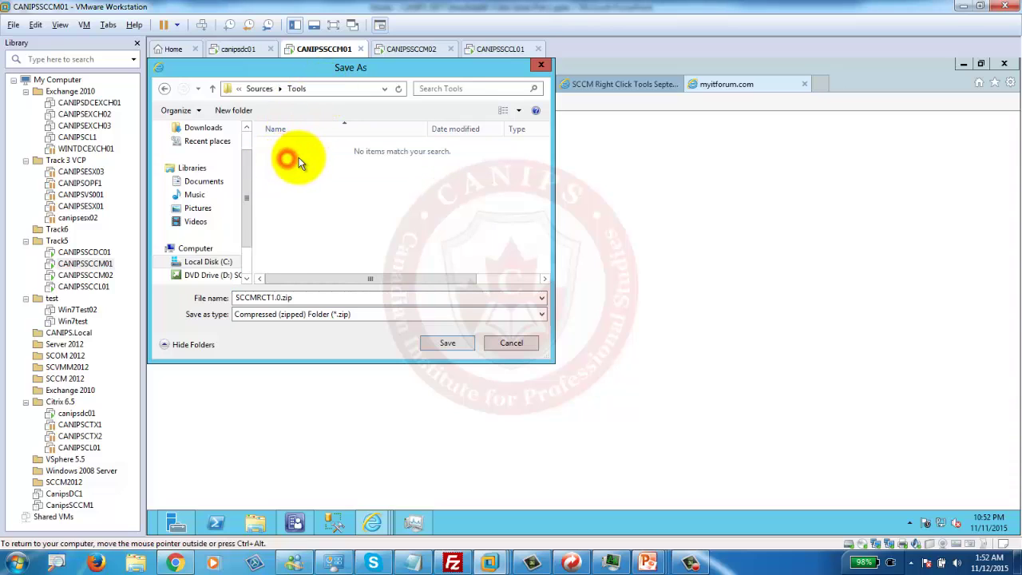
{"action": "left_click", "coordinate": [444, 343]}
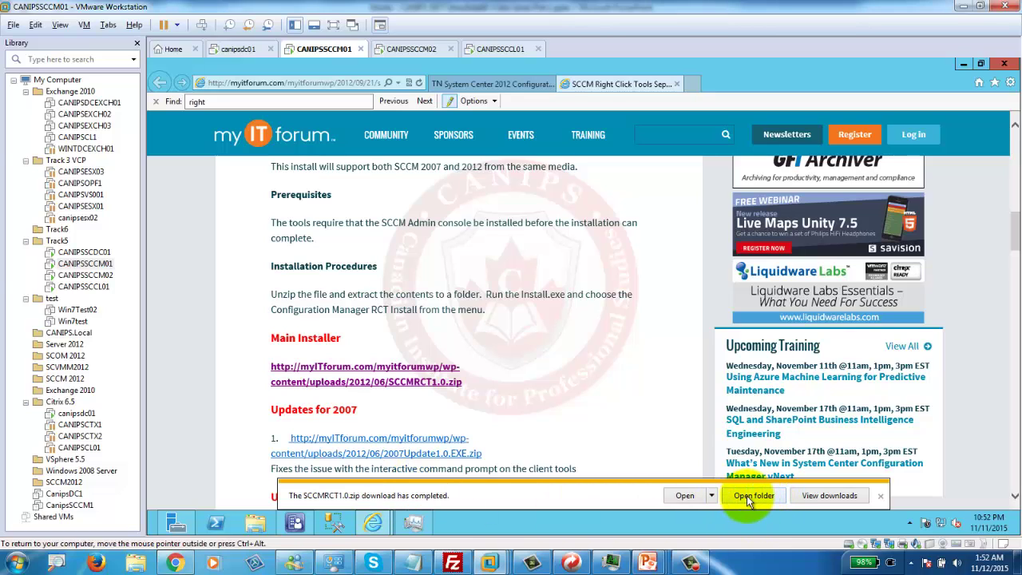
Extract the downloaded SCCMRCT1.0.zip into the C:\Sources\Tools\SCCMRCT1.0 folder.
{"action": "left_click", "coordinate": [746, 495]}
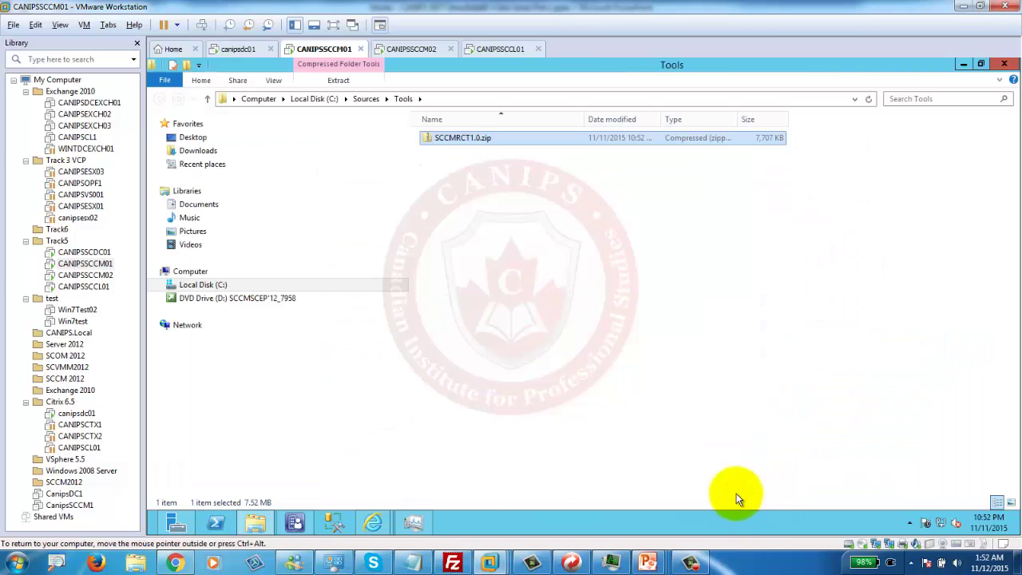
{"action": "right_click", "coordinate": [446, 141]}
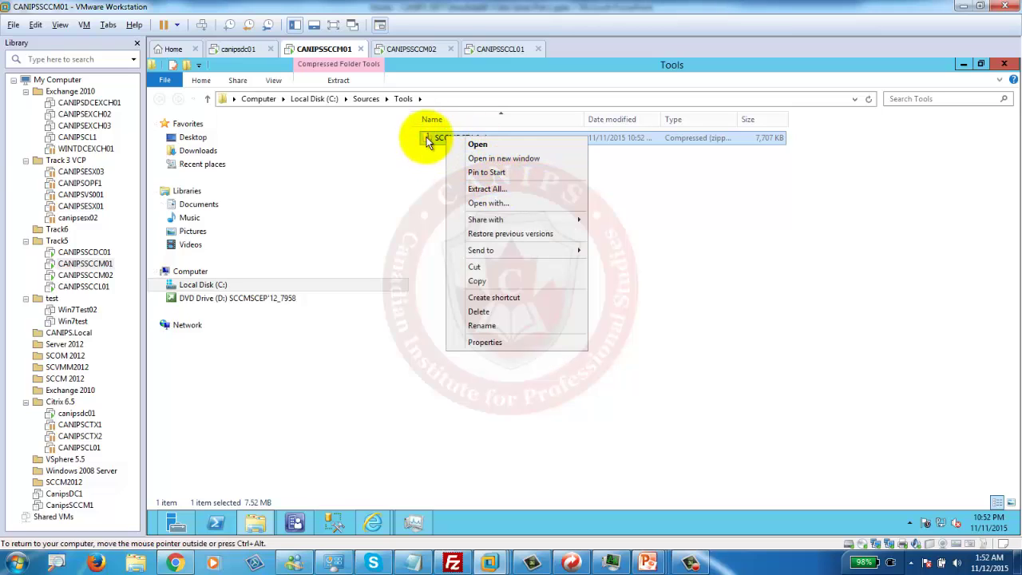
{"action": "left_click", "coordinate": [487, 189]}
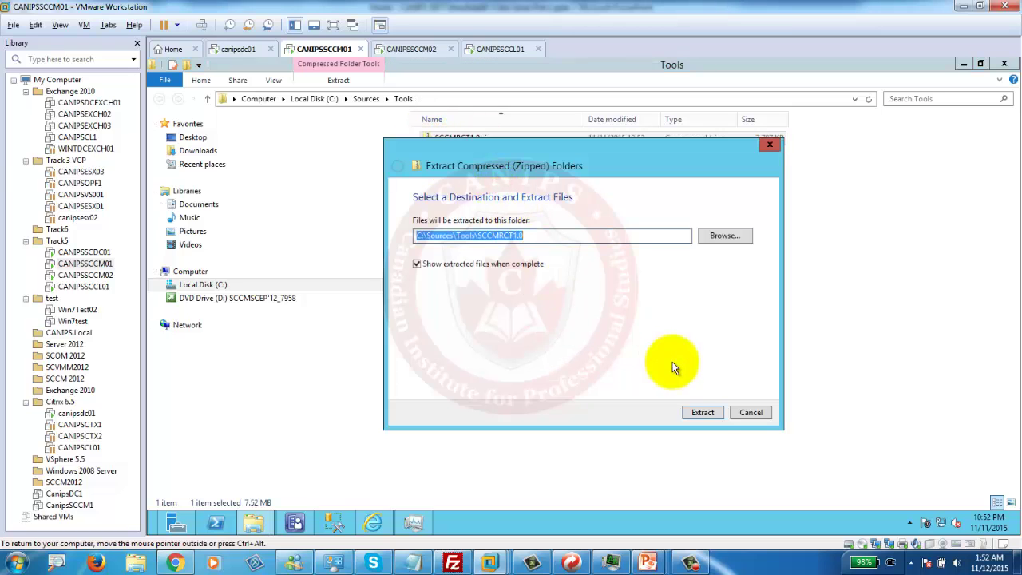
{"action": "left_click", "coordinate": [702, 412]}
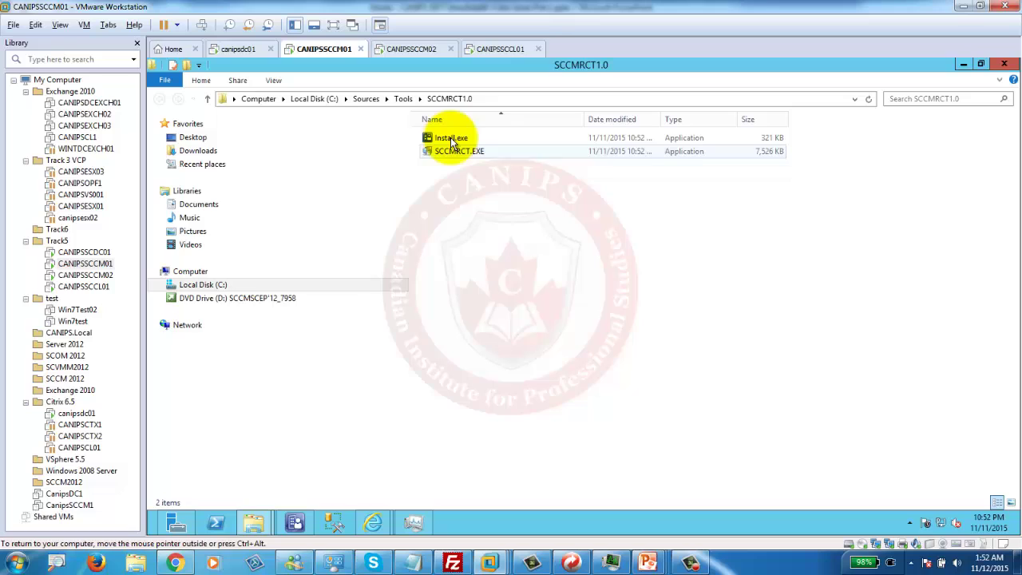
{"action": "left_click", "coordinate": [450, 140]}
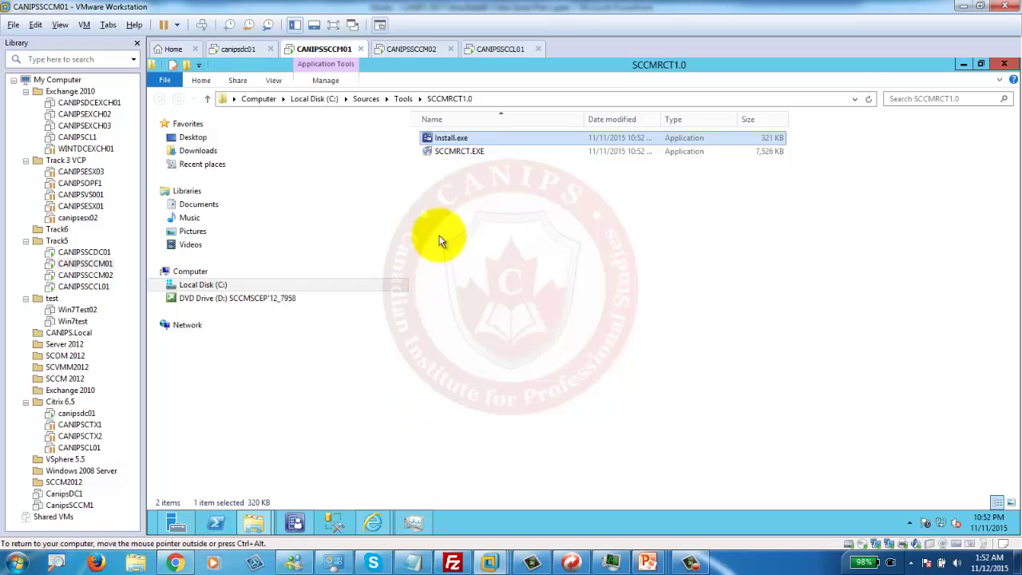
Select SCCMRCT.EXE and close the open Configuration Manager console.
{"action": "left_click", "coordinate": [443, 153]}
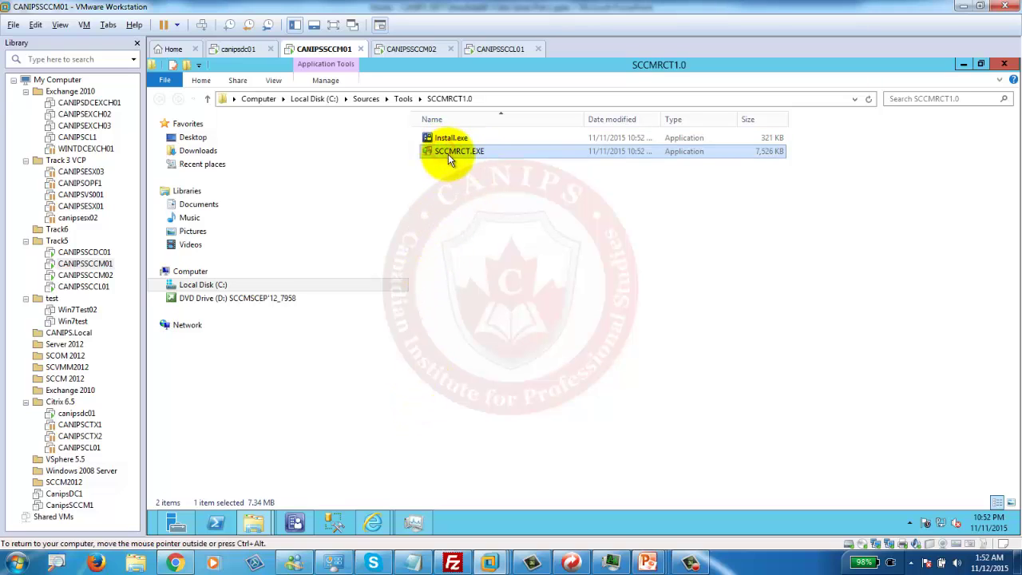
{"action": "left_click", "coordinate": [297, 522]}
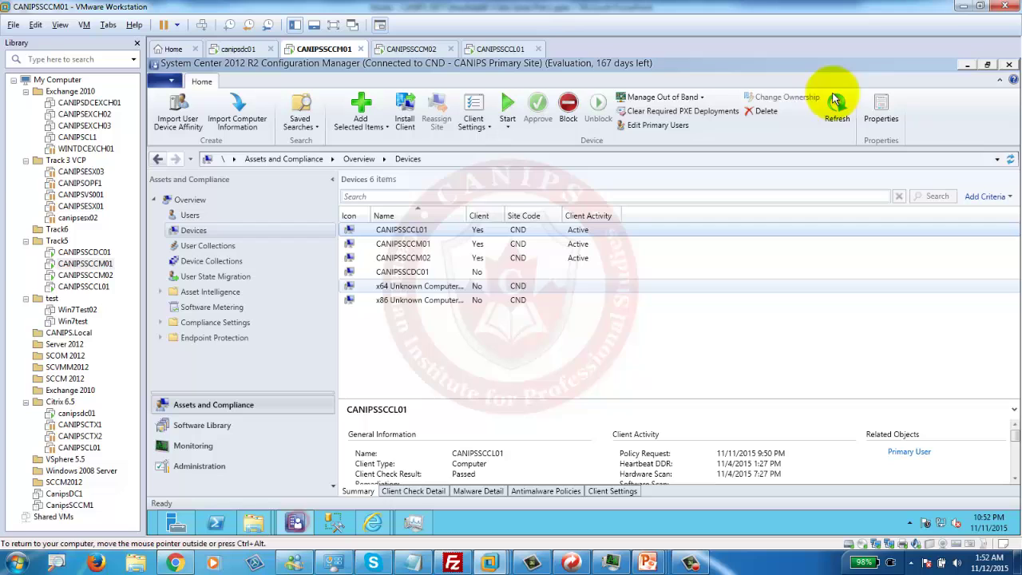
{"action": "left_click", "coordinate": [1007, 67]}
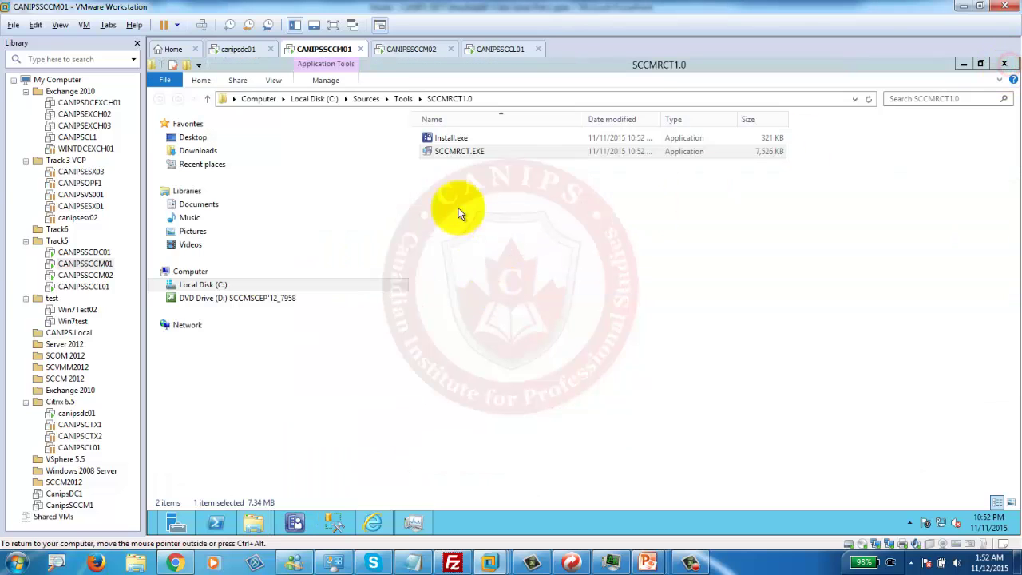
Run SCCMRCT.EXE, choose SCCM 2012 Server Installation, and enter site code CND.
{"action": "double_click", "coordinate": [439, 151]}
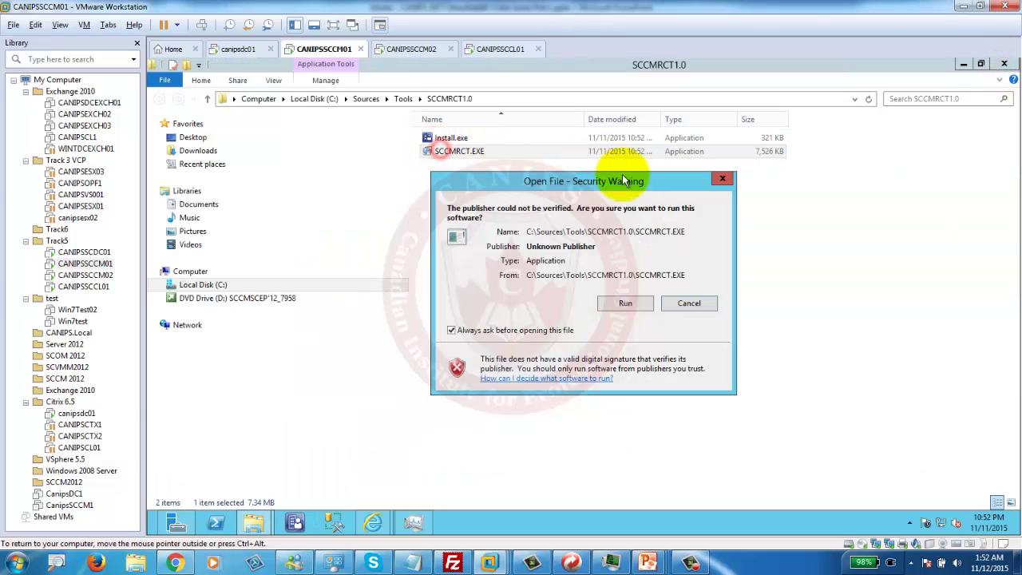
{"action": "left_click", "coordinate": [625, 302]}
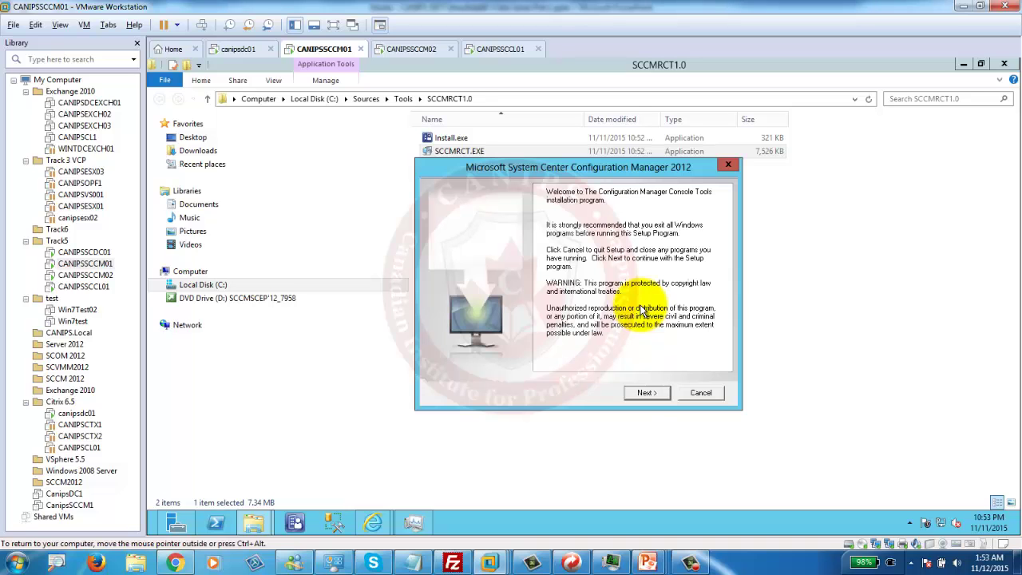
{"action": "left_click", "coordinate": [644, 393]}
{"action": "left_click", "coordinate": [674, 268]}
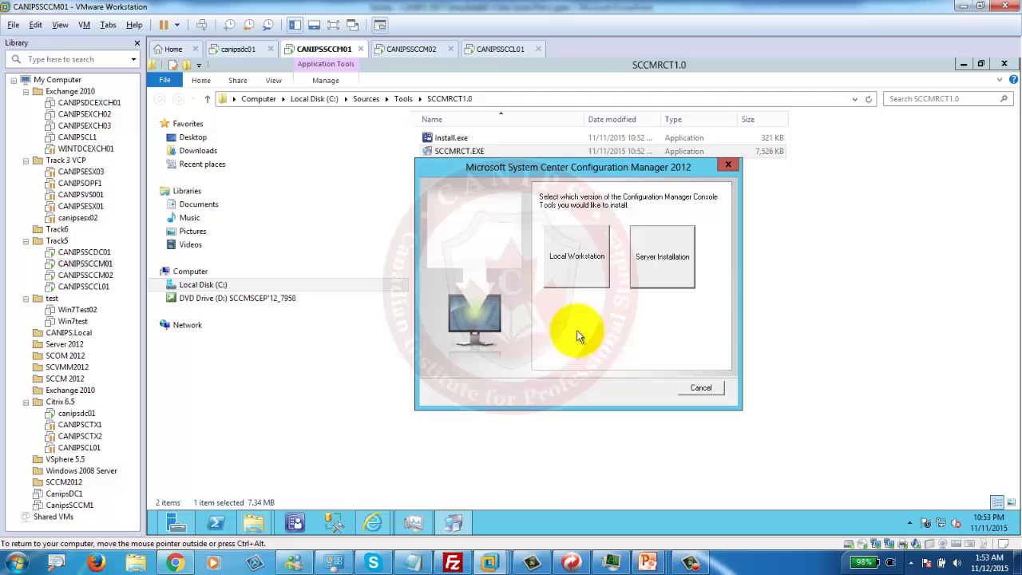
{"action": "left_click", "coordinate": [660, 265]}
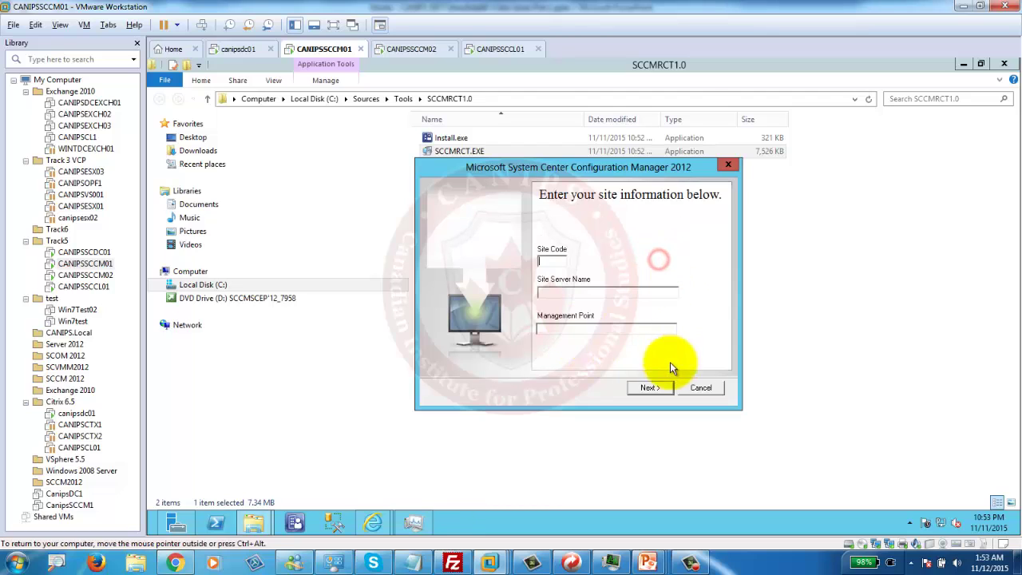
{"action": "left_click", "coordinate": [558, 259]}
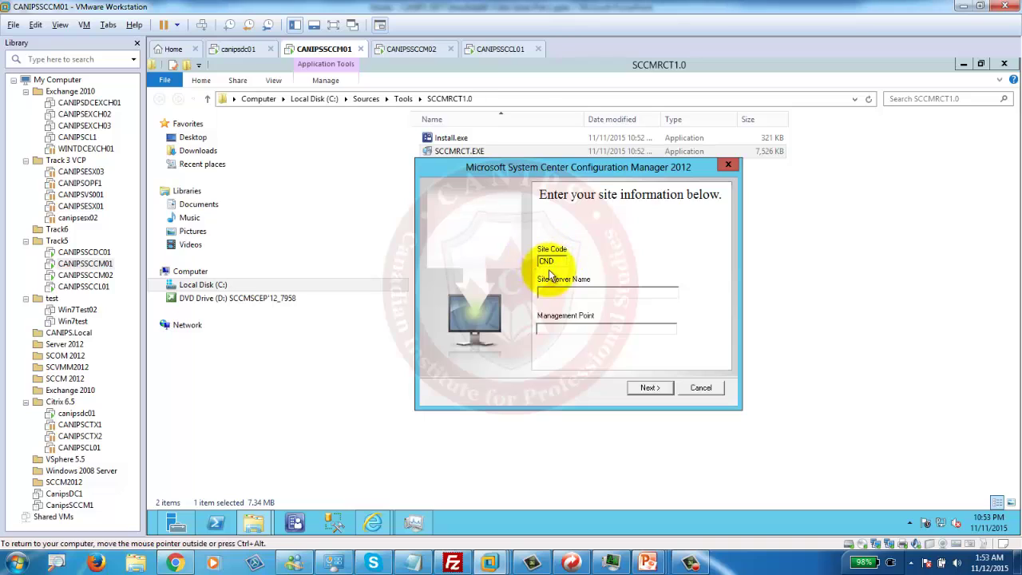
{"action": "left_click", "coordinate": [300, 527]}
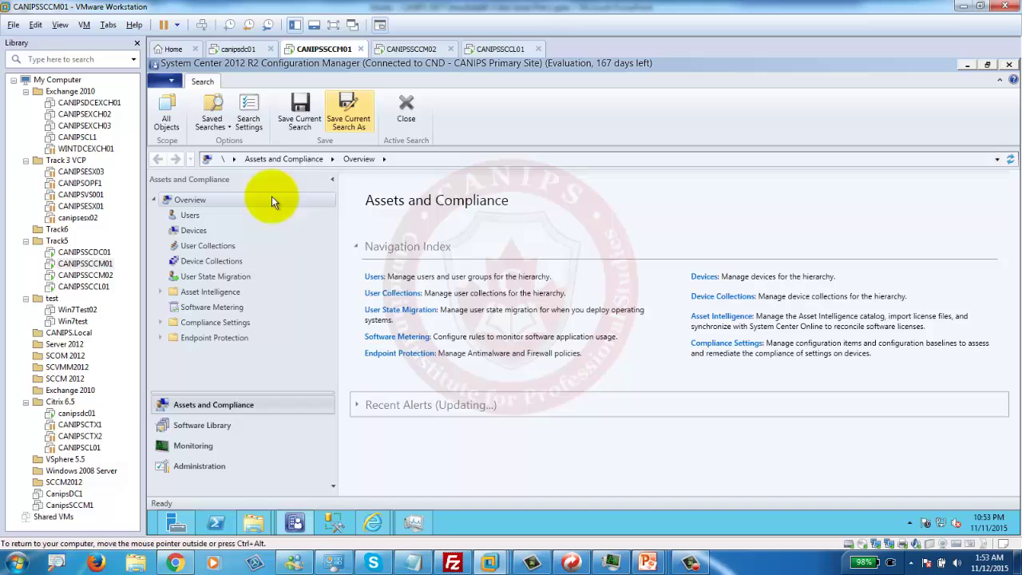
Look up the CND site server, CANIPSSCCM01.canips.pri, under Administration > Site Configuration > Sites.
{"action": "left_click", "coordinate": [204, 466]}
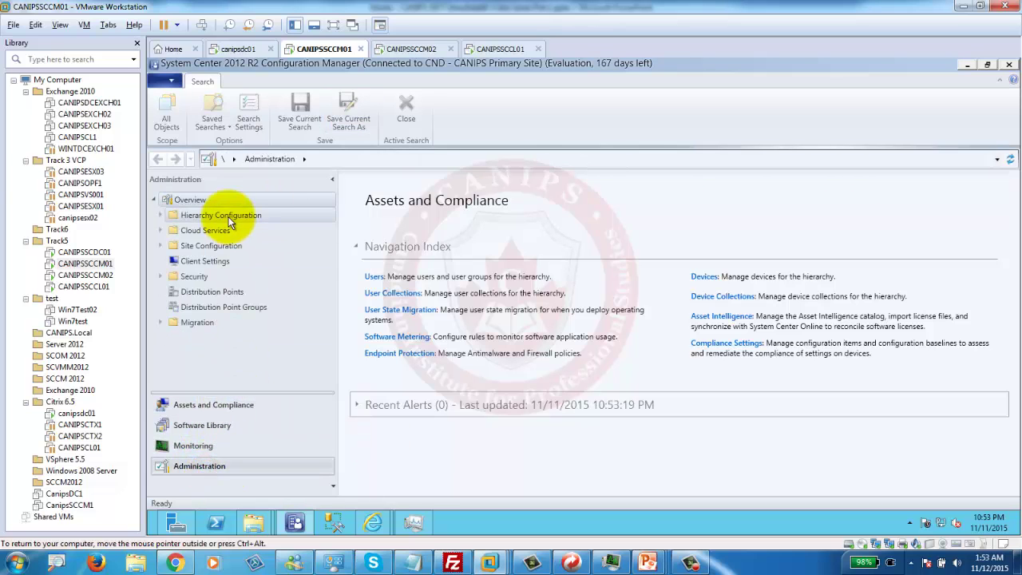
{"action": "left_click", "coordinate": [160, 214]}
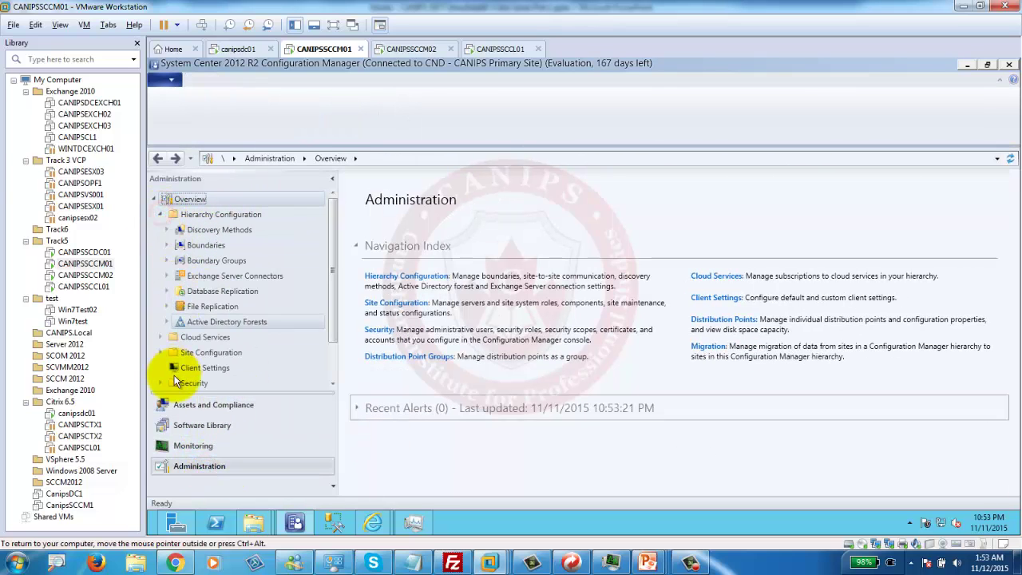
{"action": "left_click", "coordinate": [194, 368]}
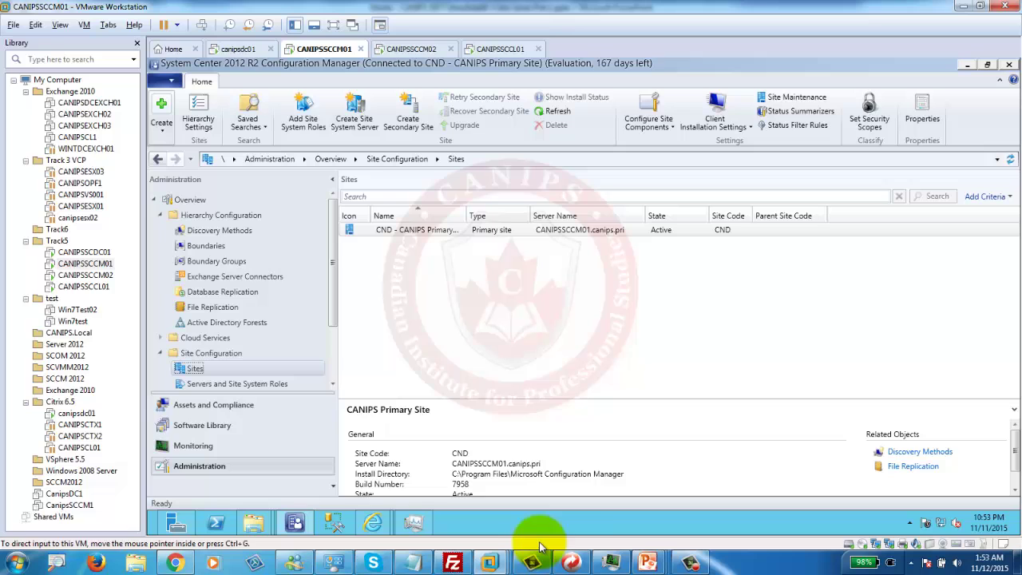
{"action": "left_click", "coordinate": [413, 520]}
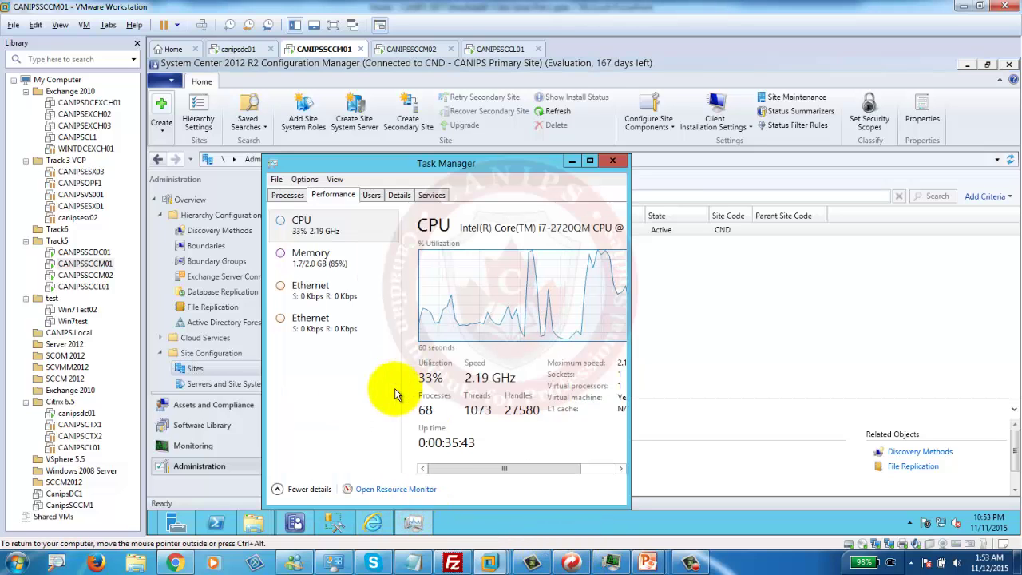
{"action": "mouse_move", "coordinate": [296, 523]}
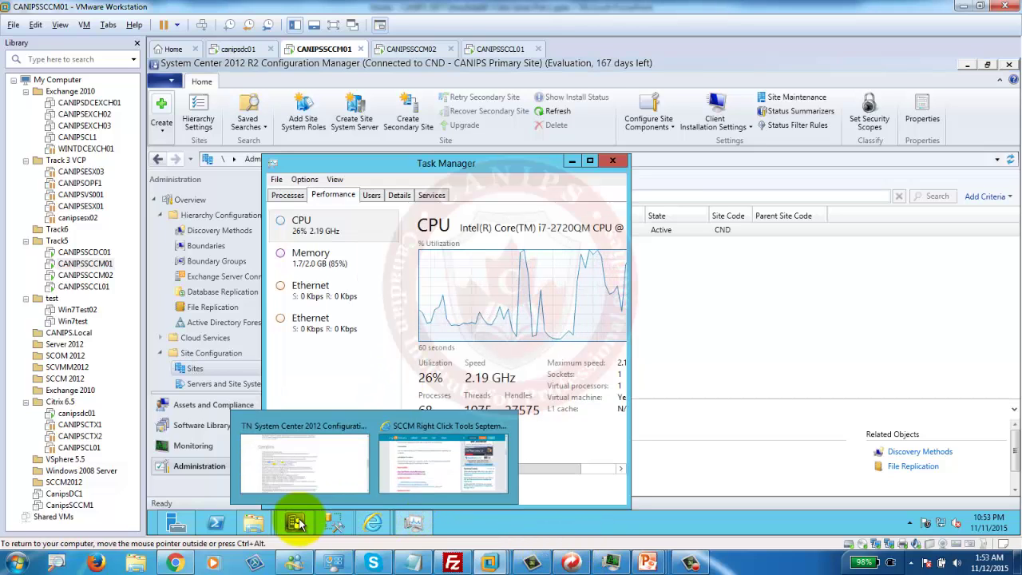
{"action": "left_click", "coordinate": [296, 455]}
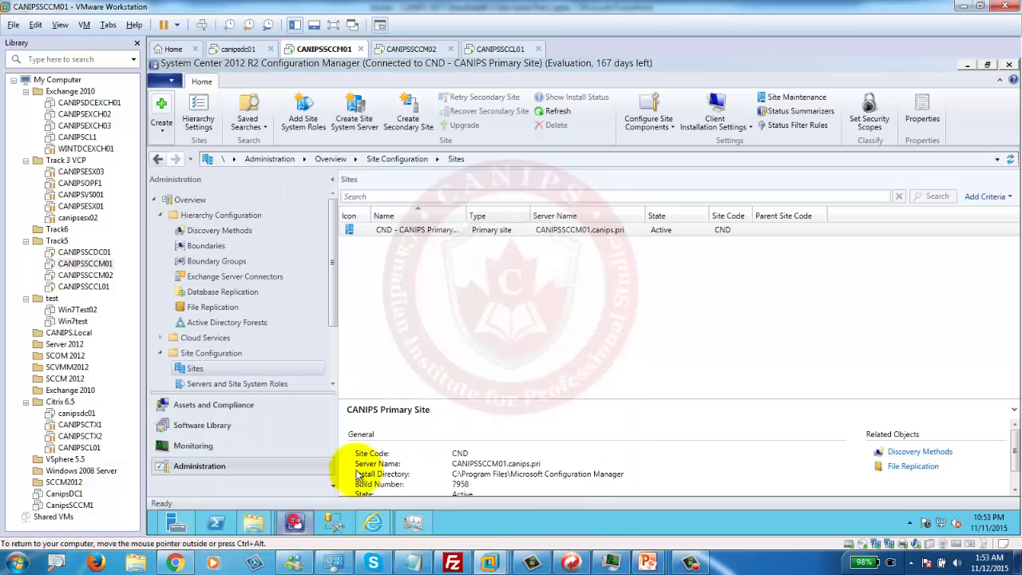
Enter CANIPSSCCM01 as both Site Server Name and Management Point in the installer.
{"action": "left_click", "coordinate": [1009, 64]}
{"action": "left_click", "coordinate": [637, 254]}
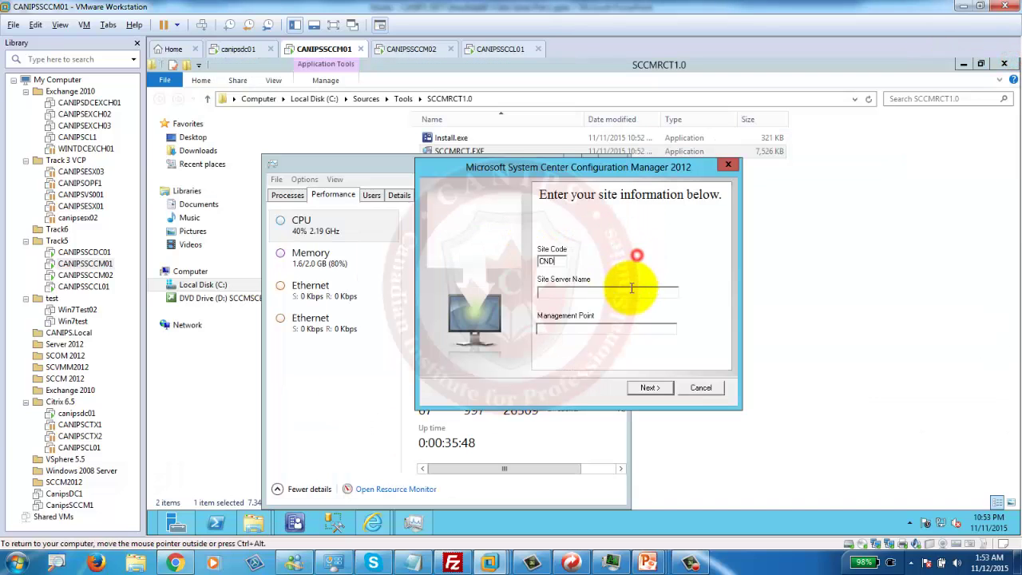
{"action": "left_click", "coordinate": [569, 293]}
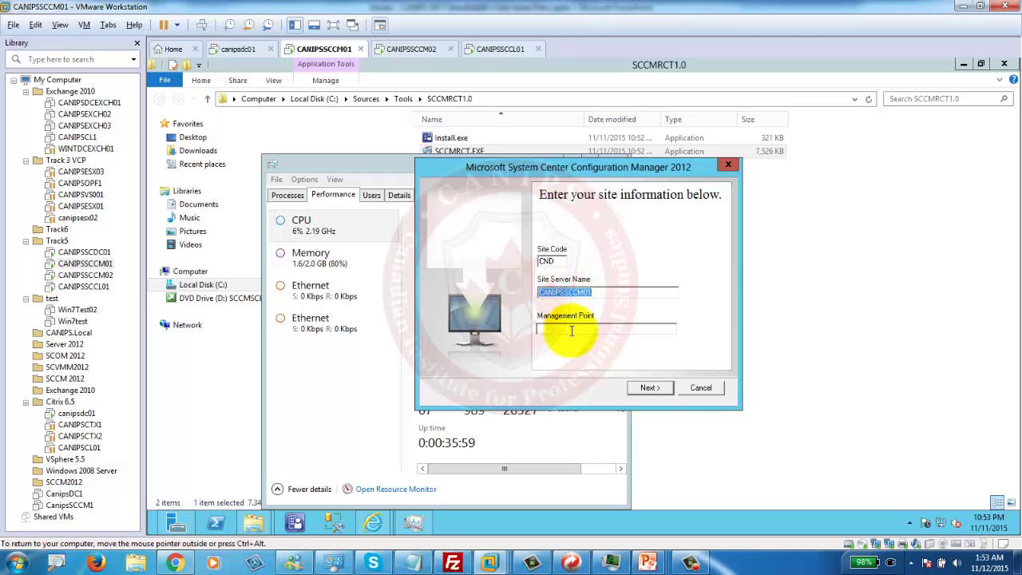
{"action": "left_click", "coordinate": [570, 328]}
{"action": "type", "text": "CANIPSSCCM01"}
Install the x64 Console Tools, finish the installer, and close Task Manager.
{"action": "left_click", "coordinate": [660, 392]}
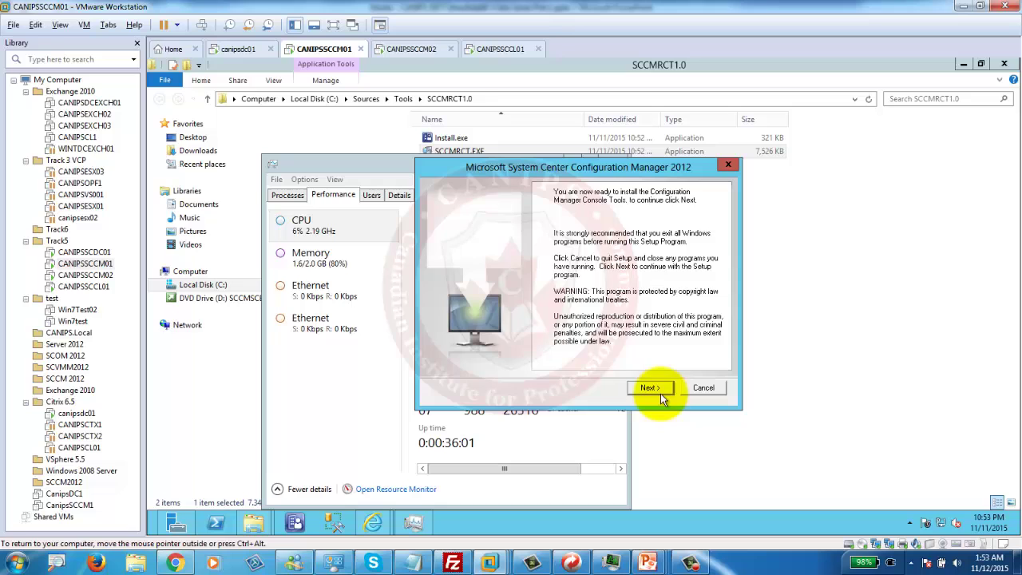
{"action": "left_click", "coordinate": [660, 391]}
{"action": "left_click", "coordinate": [679, 281]}
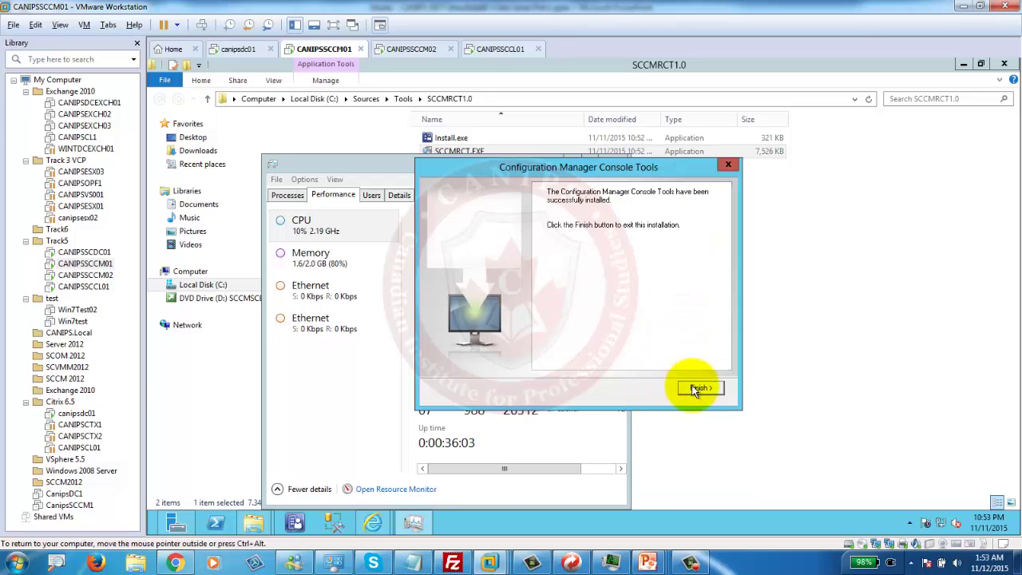
{"action": "left_click", "coordinate": [692, 387]}
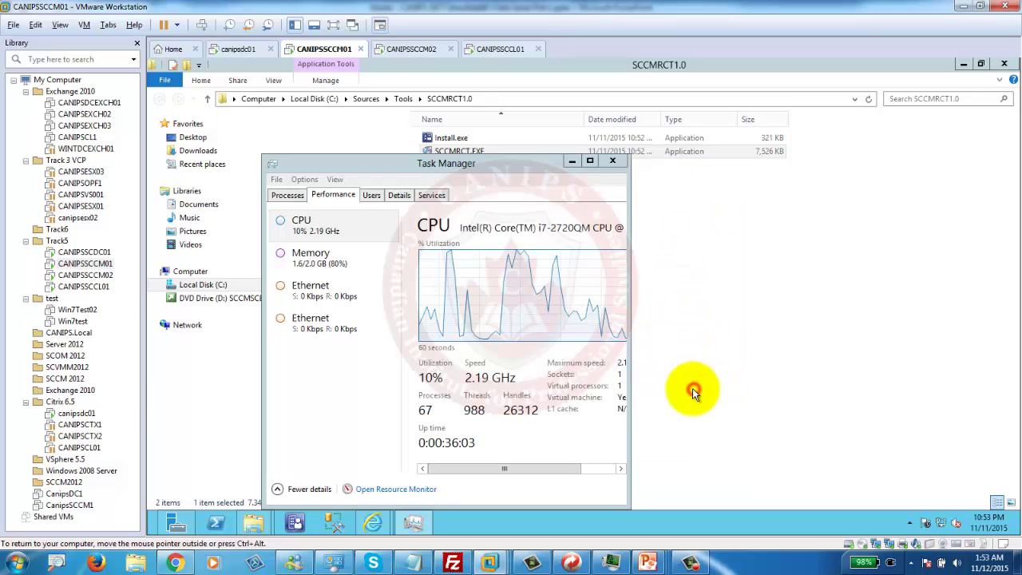
{"action": "left_click", "coordinate": [613, 161]}
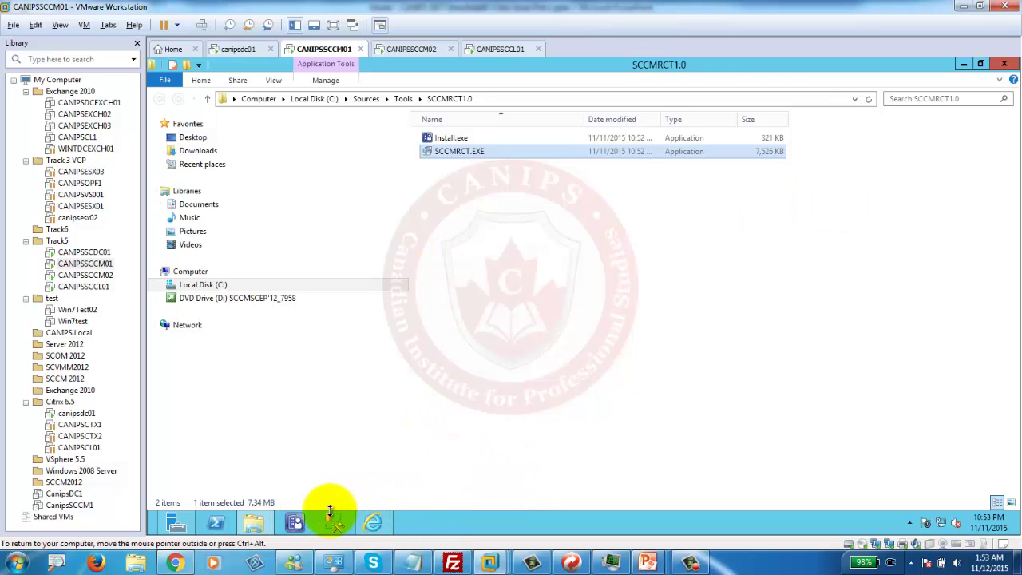
Trigger Machine Policy Evaluation and Update Cycle on CANIPSSCCL01 from the Devices list.
{"action": "left_click", "coordinate": [297, 522]}
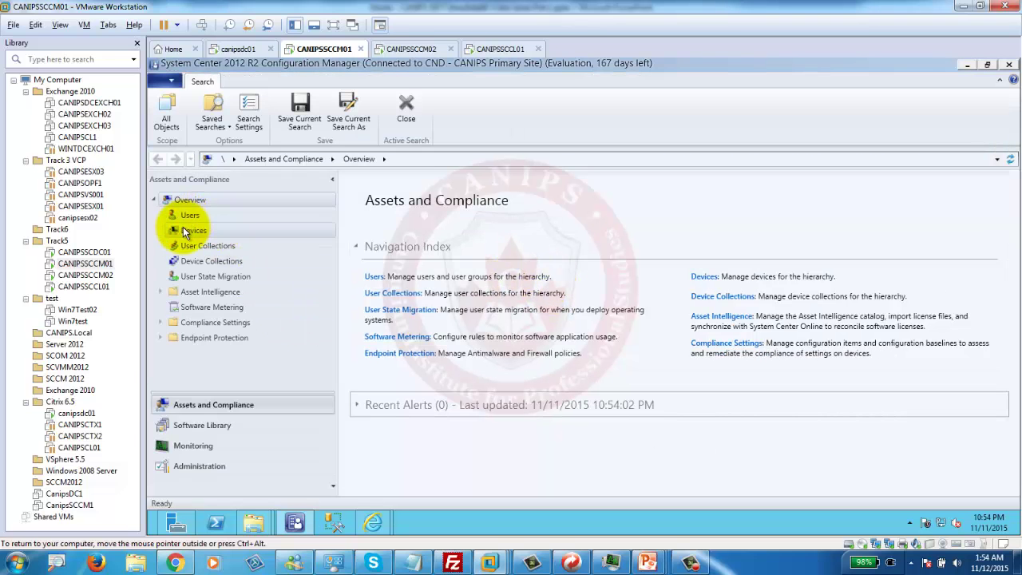
{"action": "left_click", "coordinate": [193, 230]}
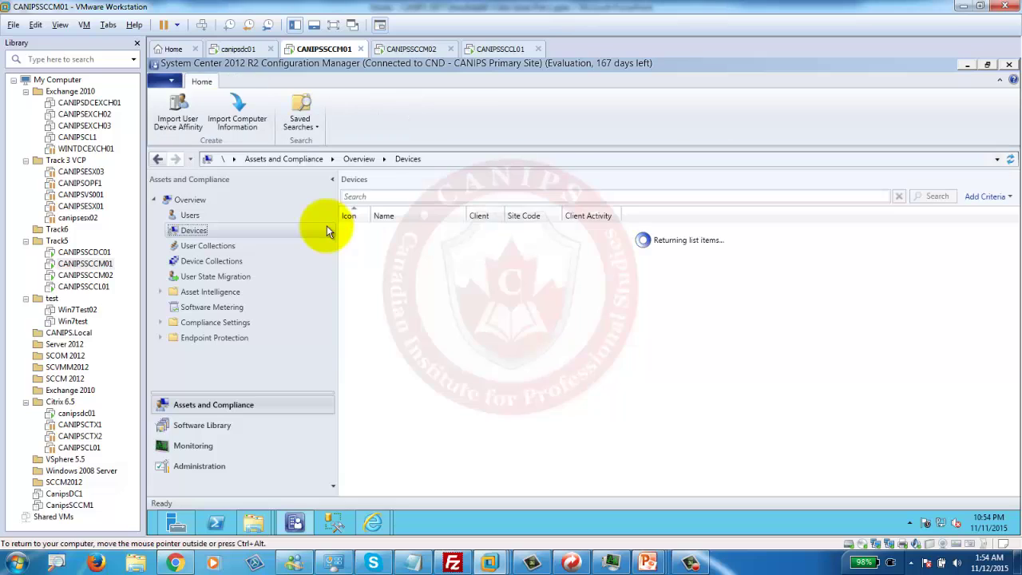
{"action": "right_click", "coordinate": [420, 233]}
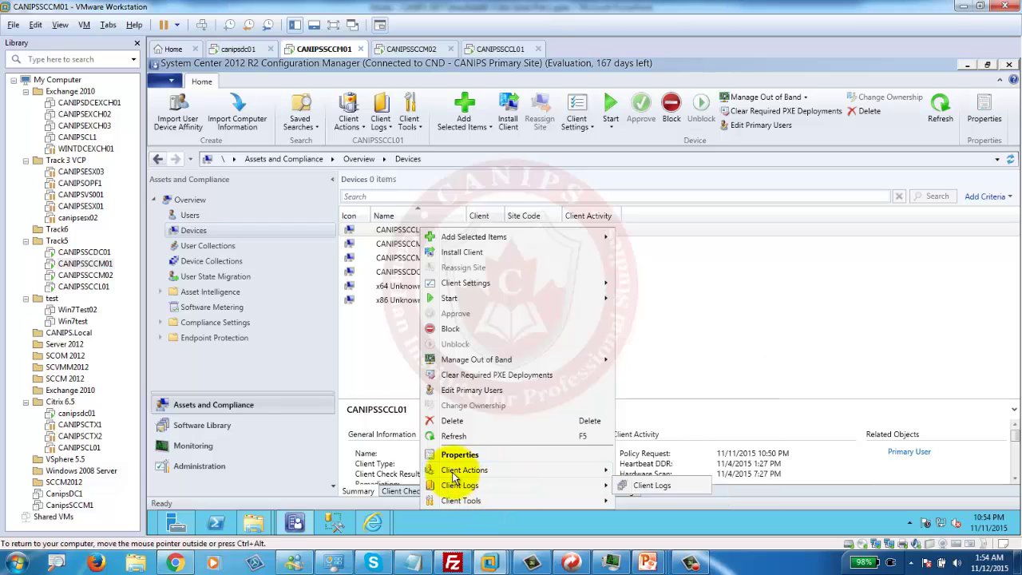
{"action": "mouse_move", "coordinate": [463, 469]}
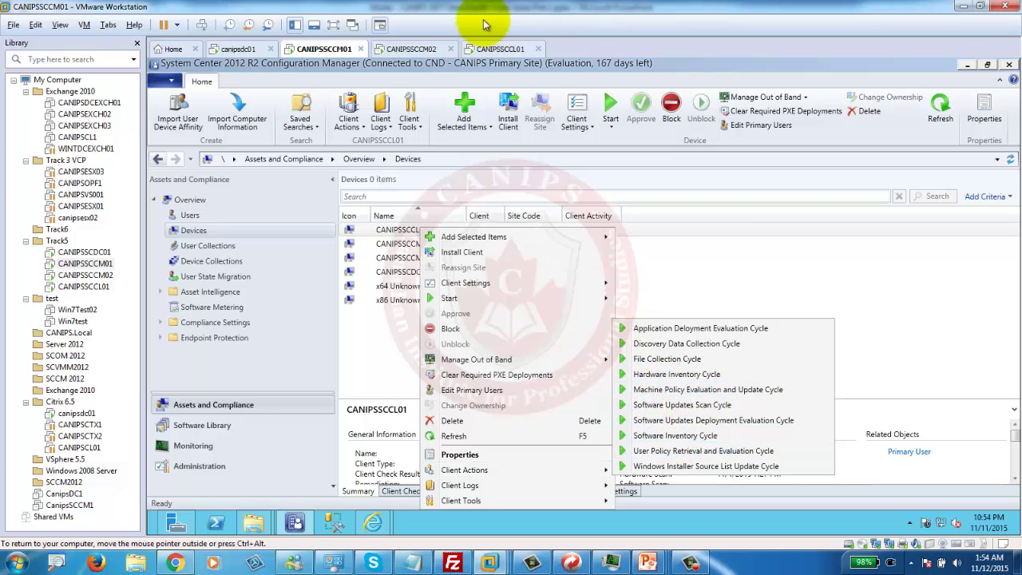
{"action": "left_click", "coordinate": [492, 48]}
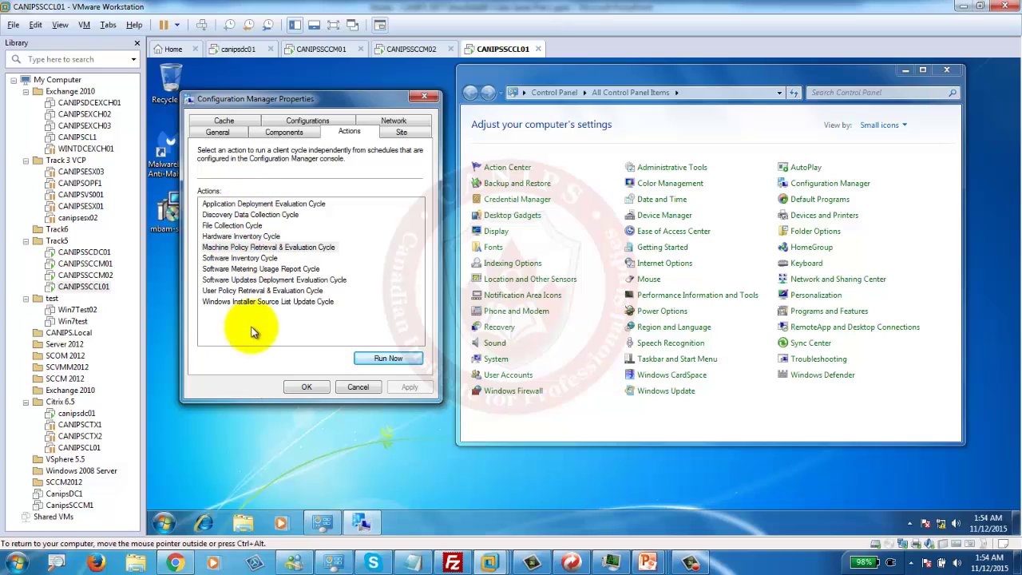
{"action": "left_click", "coordinate": [320, 48]}
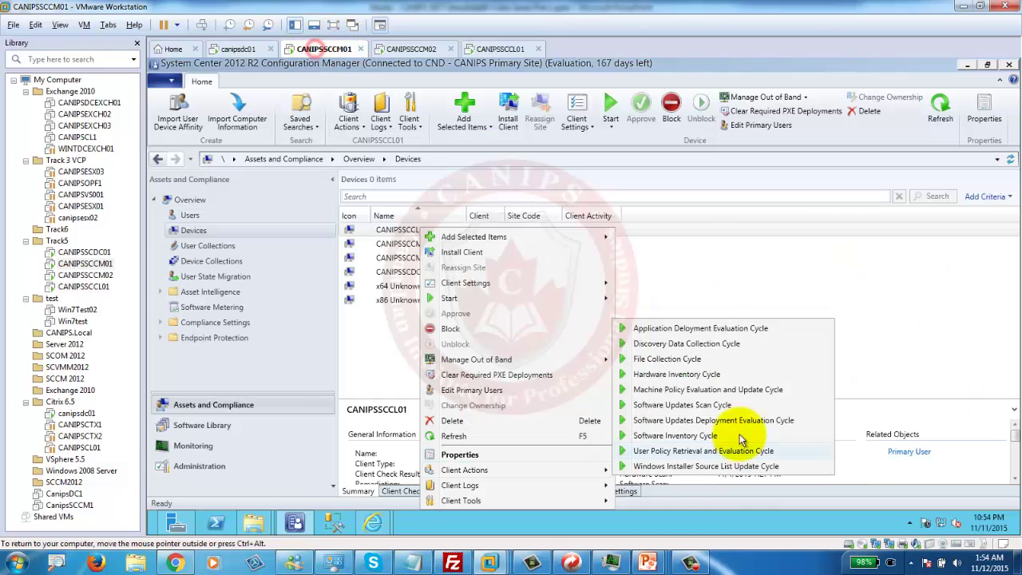
{"action": "left_click", "coordinate": [696, 391]}
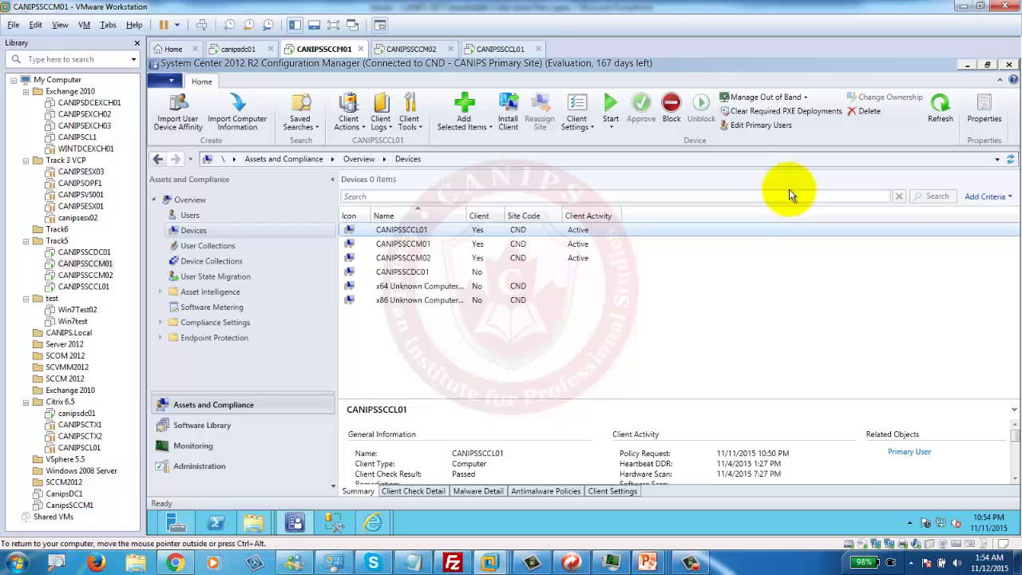
Acknowledge the policy cycle success message for CANIPSSCCL01 and return to the console.
{"action": "right_click", "coordinate": [415, 232]}
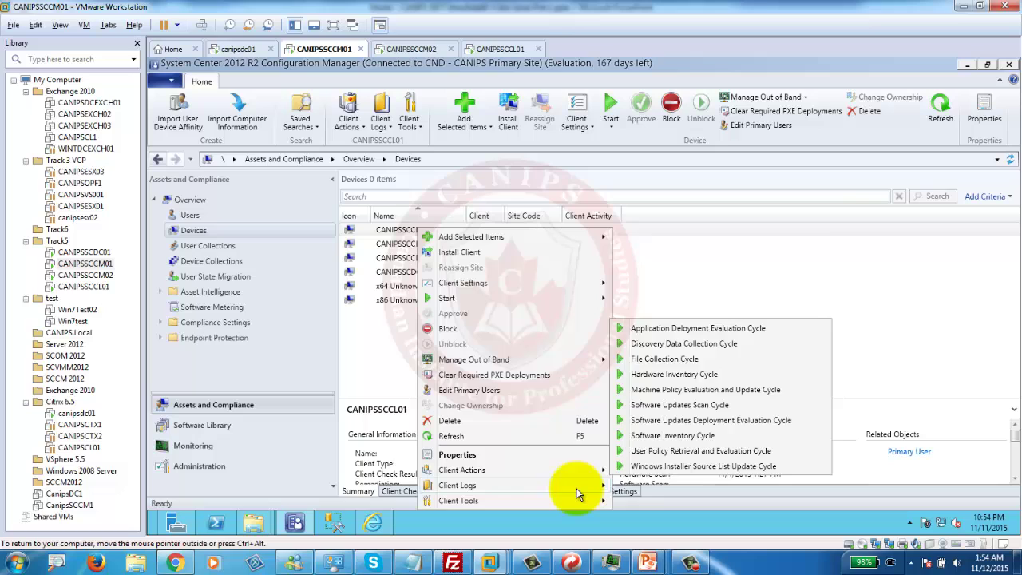
{"action": "mouse_move", "coordinate": [577, 492]}
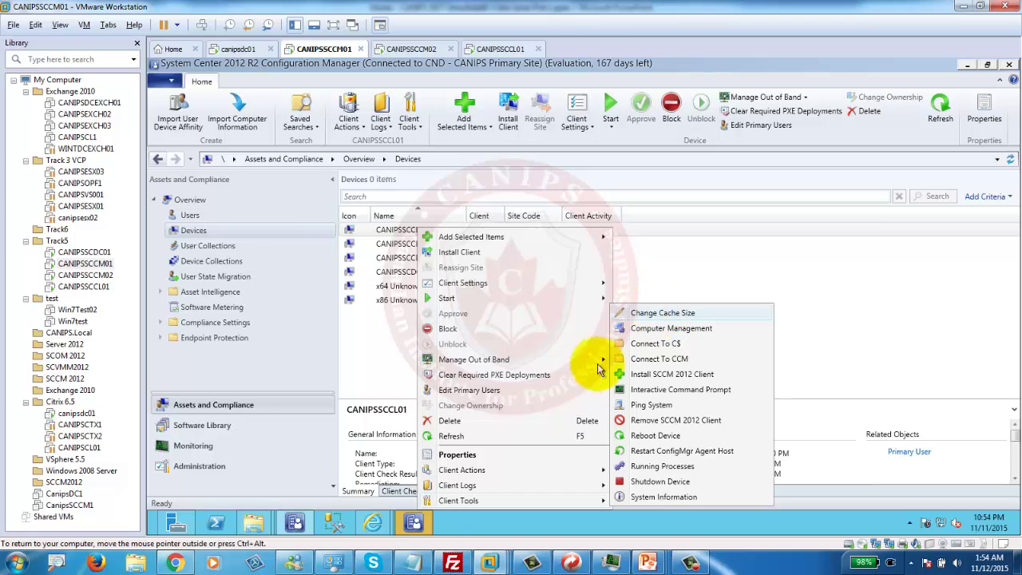
{"action": "left_click", "coordinate": [419, 525]}
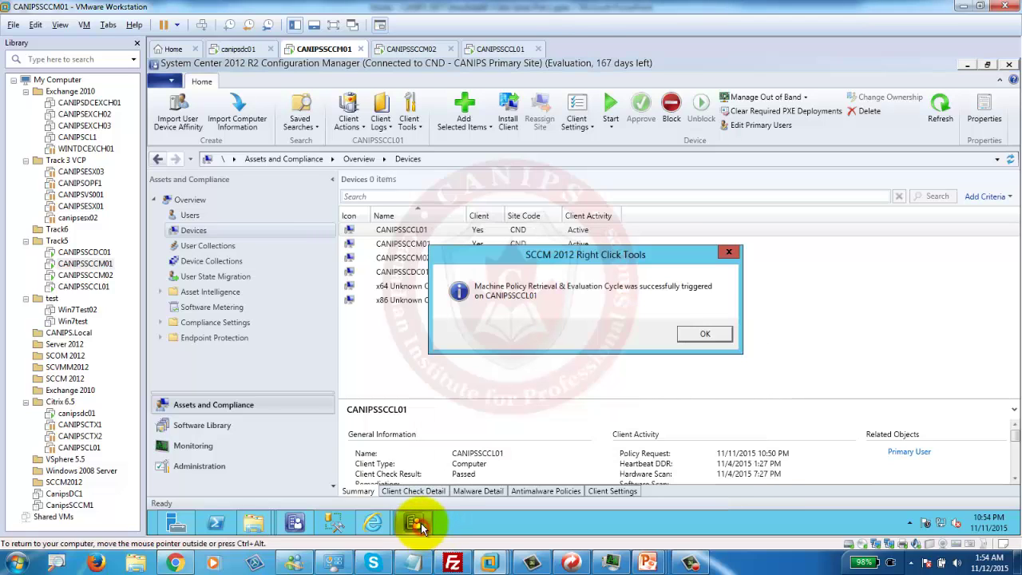
{"action": "left_click", "coordinate": [705, 334]}
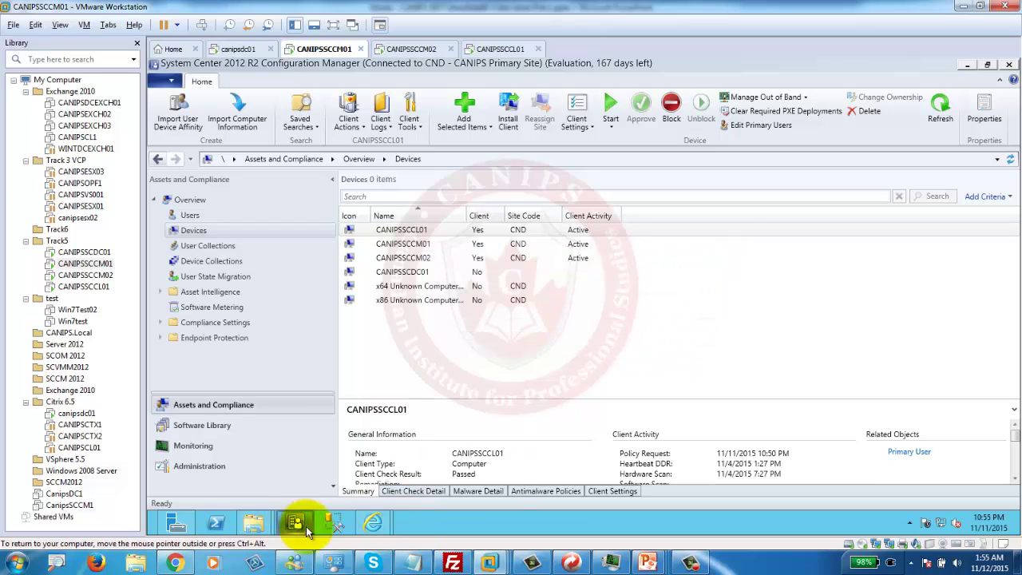
{"action": "mouse_move", "coordinate": [295, 523]}
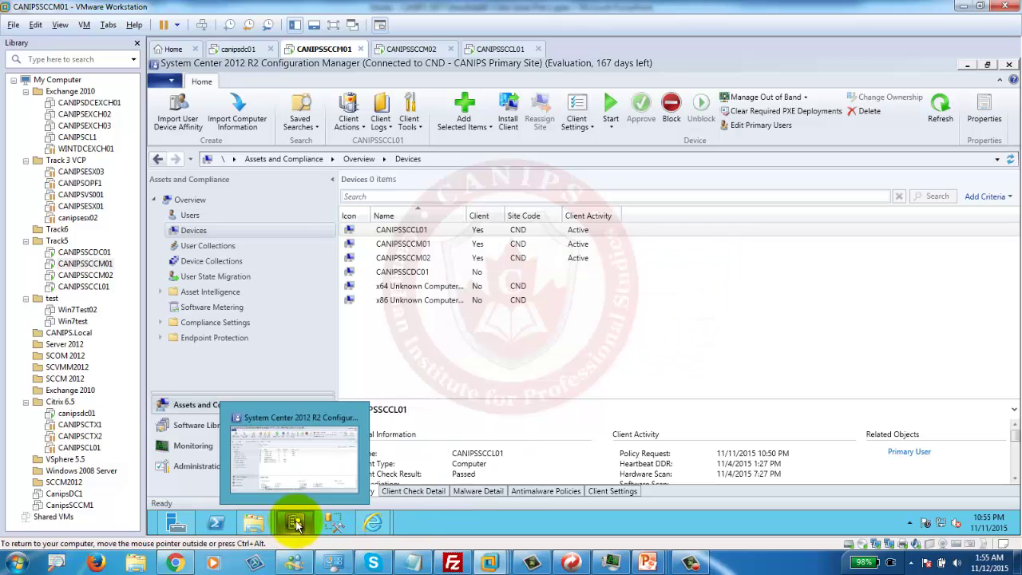
{"action": "left_click", "coordinate": [319, 456]}
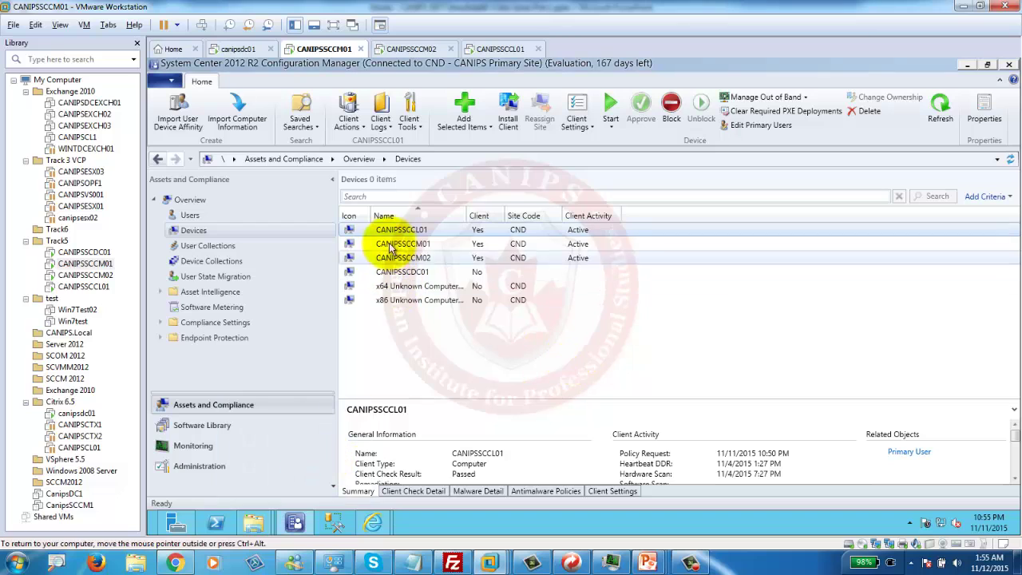
{"action": "right_click", "coordinate": [415, 229]}
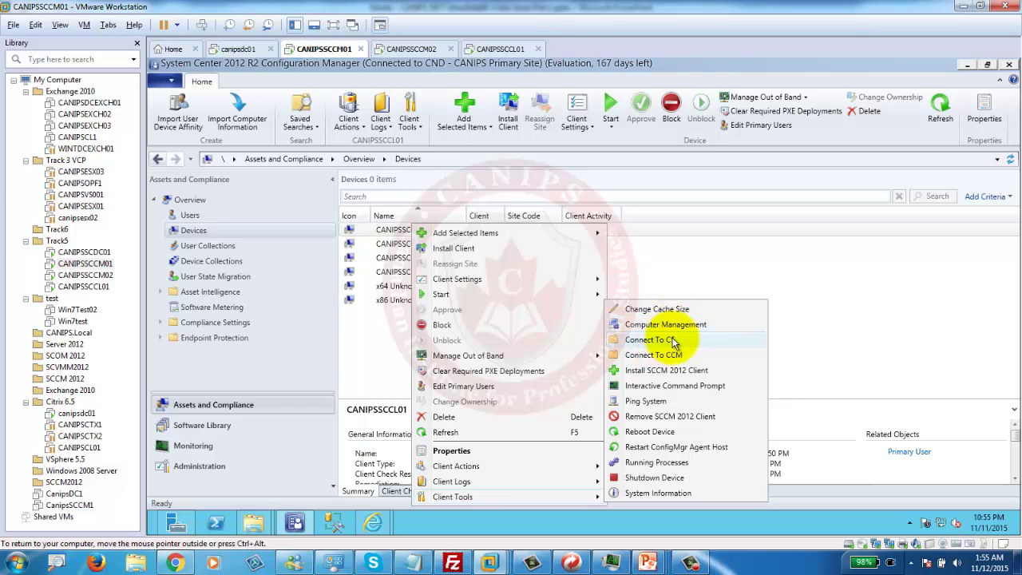
{"action": "left_click", "coordinate": [673, 340]}
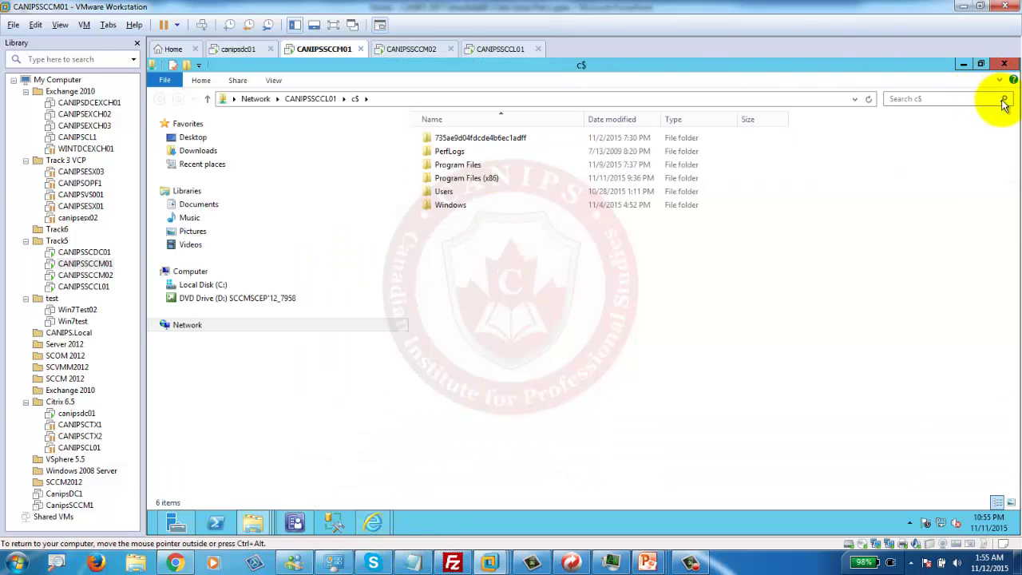
{"action": "left_click", "coordinate": [1007, 66]}
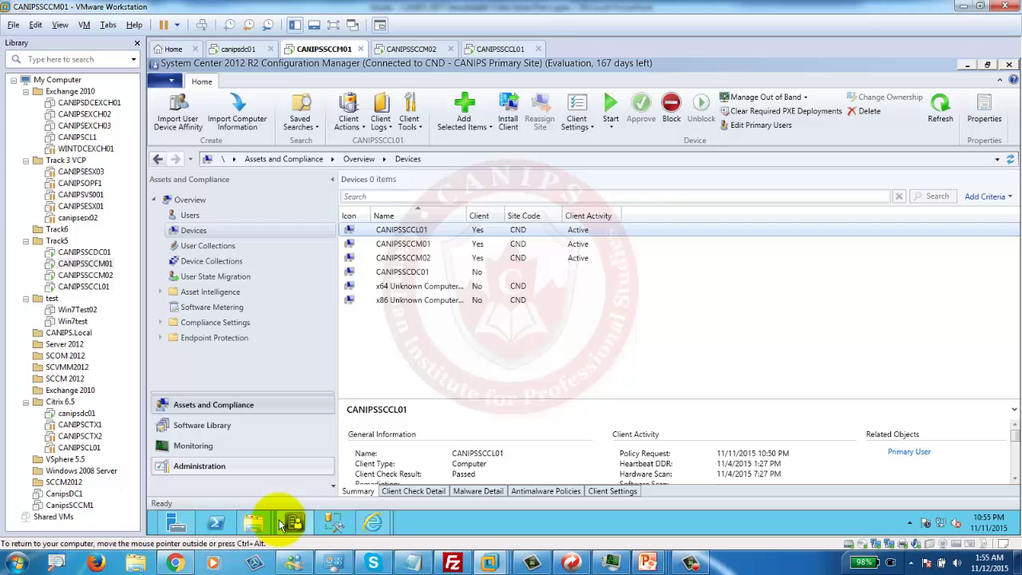
{"action": "mouse_move", "coordinate": [306, 528]}
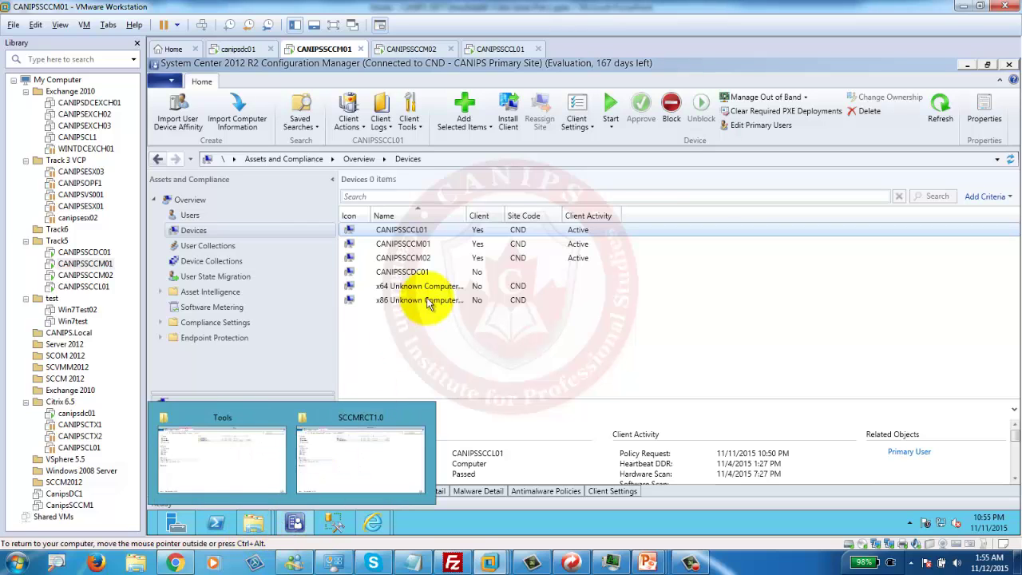
{"action": "right_click", "coordinate": [427, 231]}
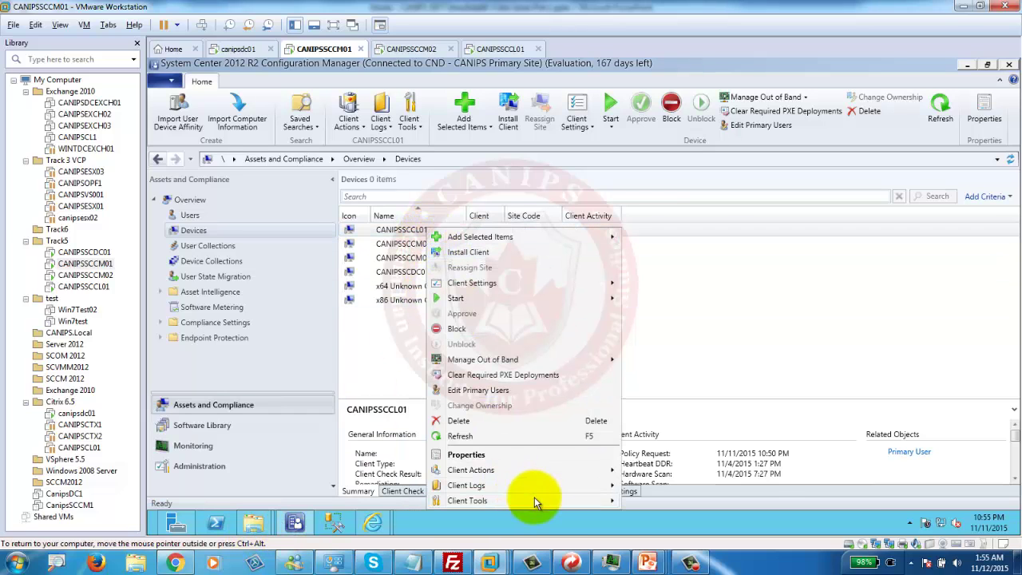
{"action": "mouse_move", "coordinate": [579, 501]}
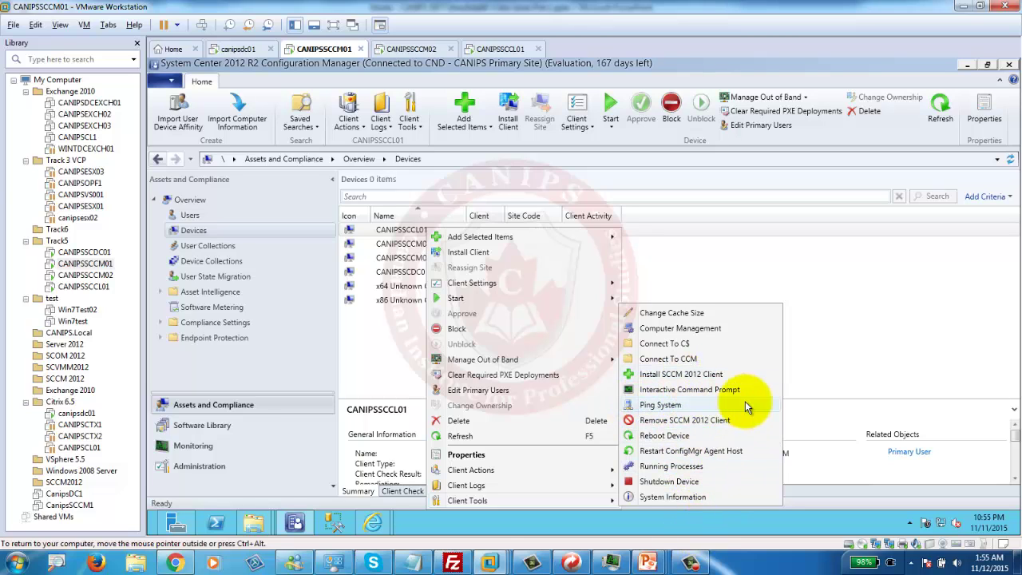
{"action": "left_click", "coordinate": [670, 495]}
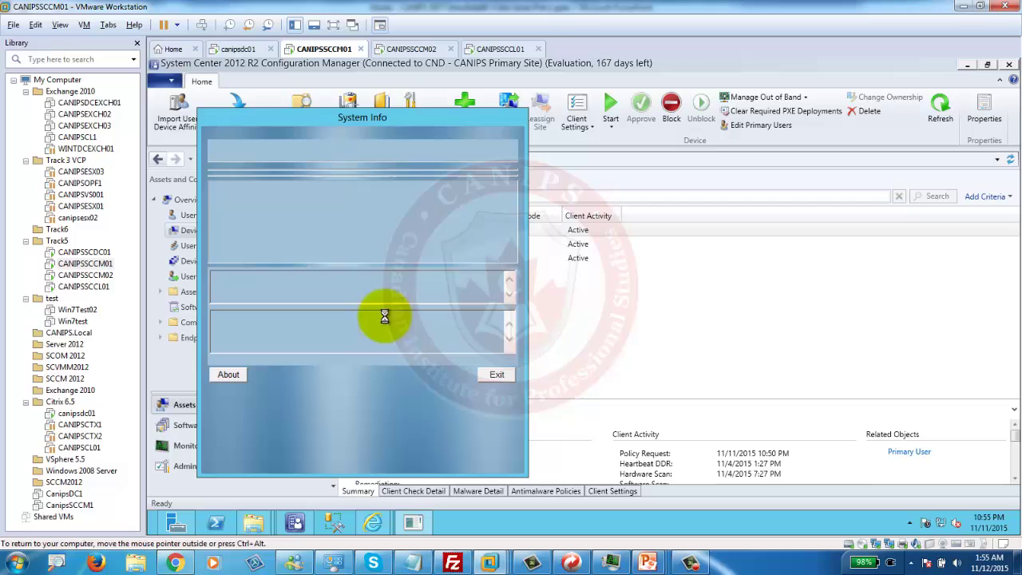
Close System Info, view actions for devices CANIPSSCCL01 through CANIPSSCCM02, then open Device Collections.
{"action": "left_click", "coordinate": [497, 374]}
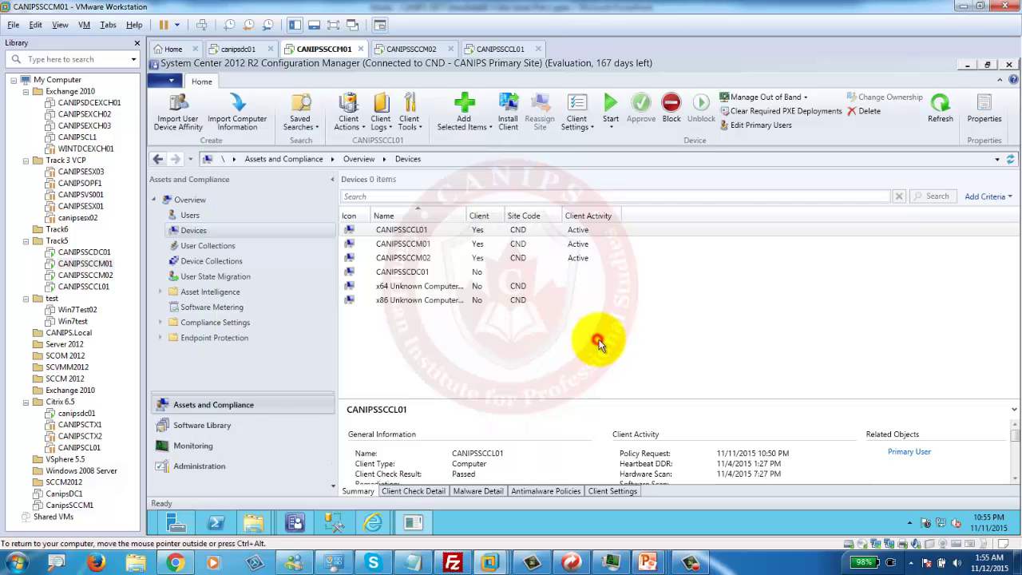
{"action": "left_click", "coordinate": [407, 232]}
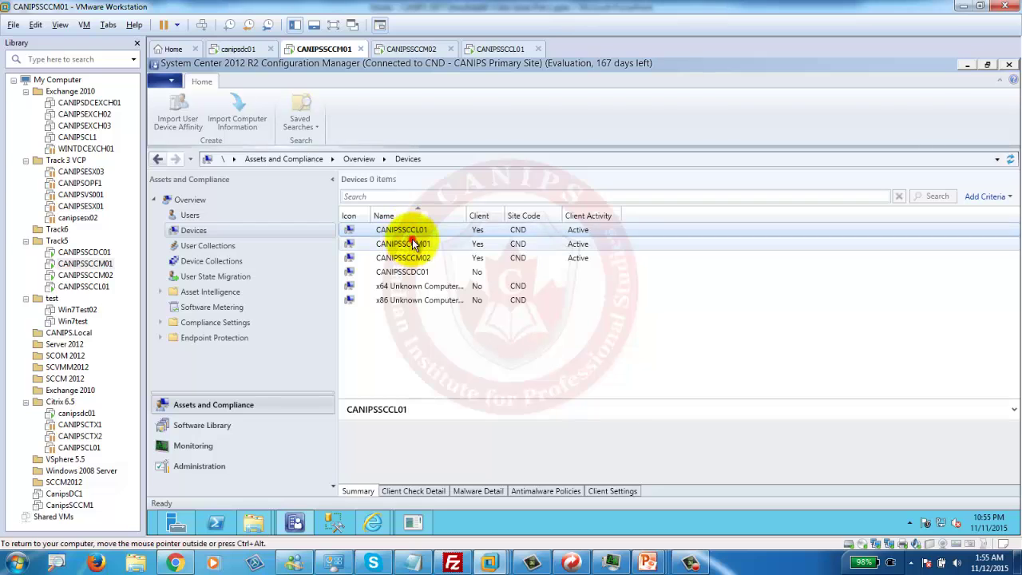
{"action": "left_click", "coordinate": [412, 243]}
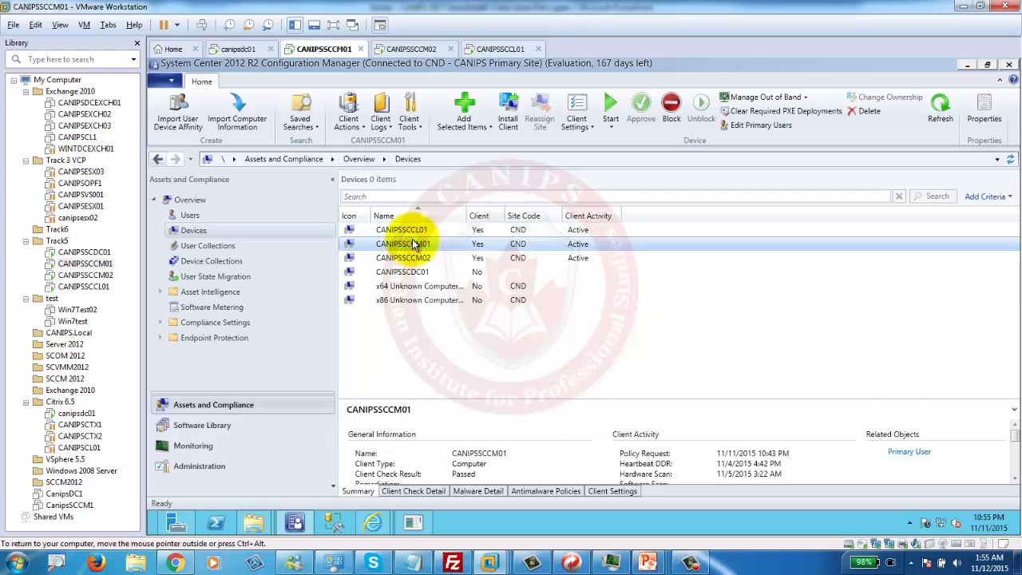
{"action": "left_click", "coordinate": [402, 230]}
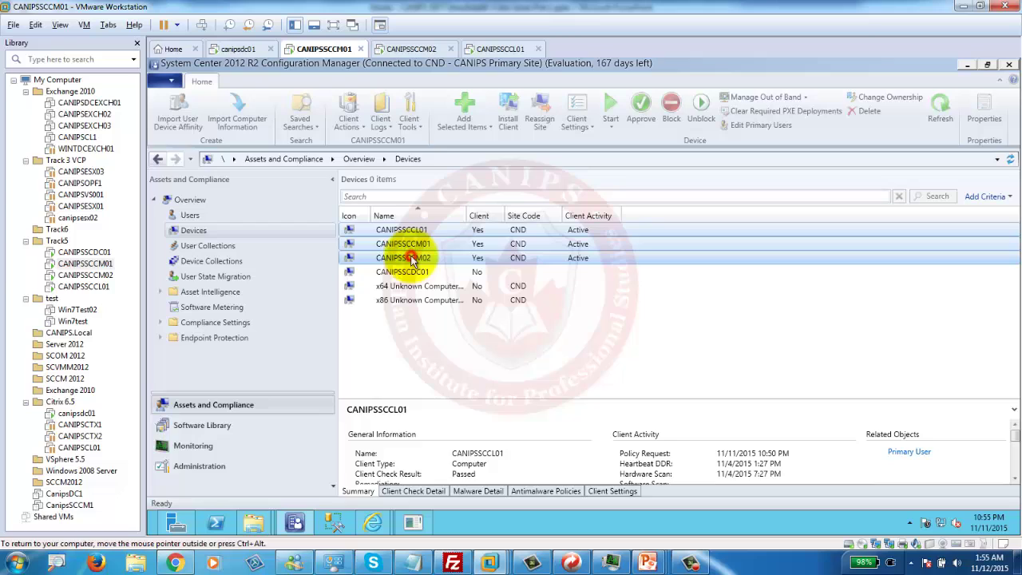
{"action": "left_click", "coordinate": [414, 253], "text": "shift"}
{"action": "right_click", "coordinate": [414, 249]}
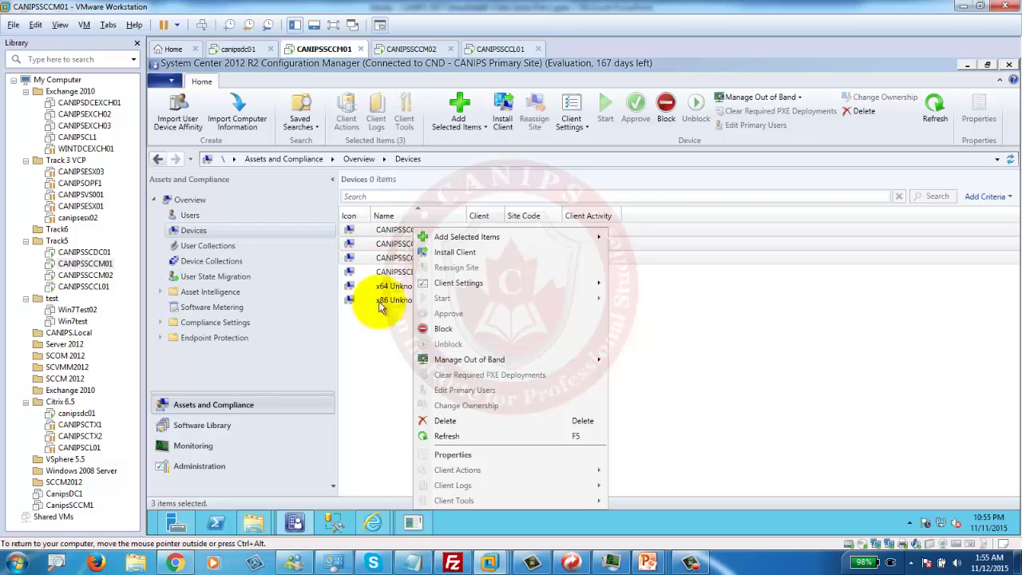
{"action": "left_click", "coordinate": [375, 334]}
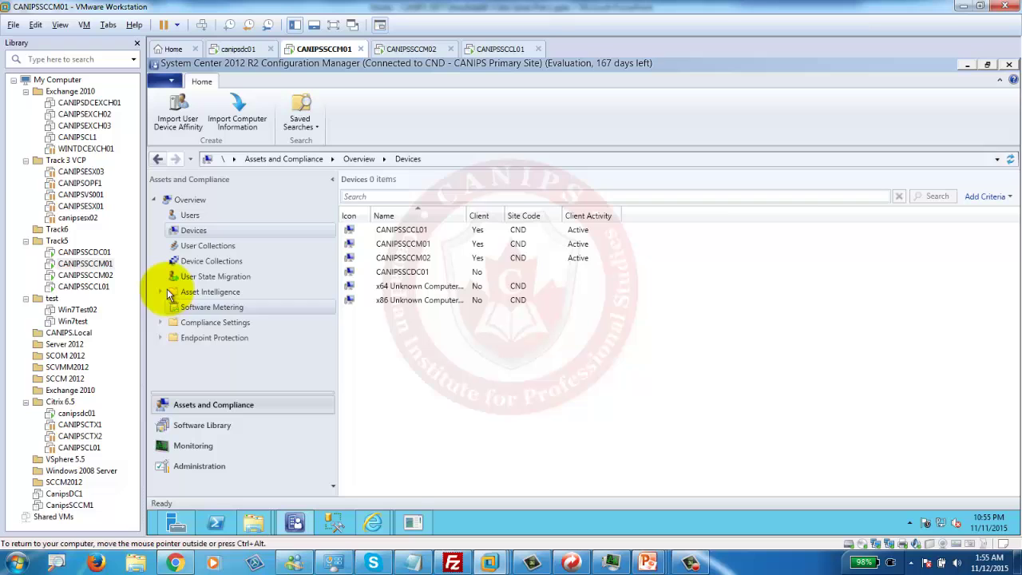
{"action": "left_click", "coordinate": [206, 261]}
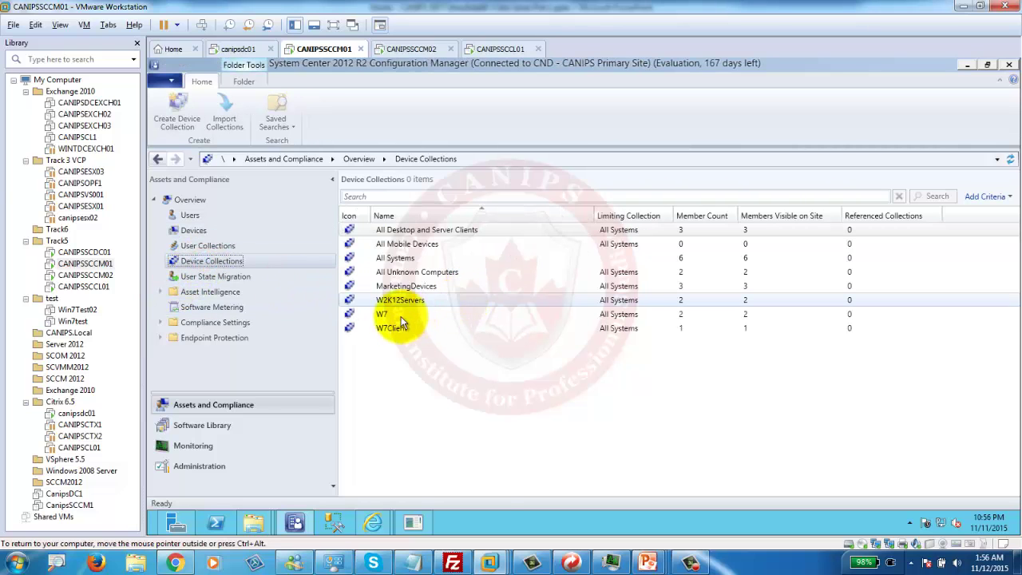
Run Collection Actions > Machine Policy Retrieval and Evaluation Cycle on the W7 collection.
{"action": "left_click", "coordinate": [399, 315]}
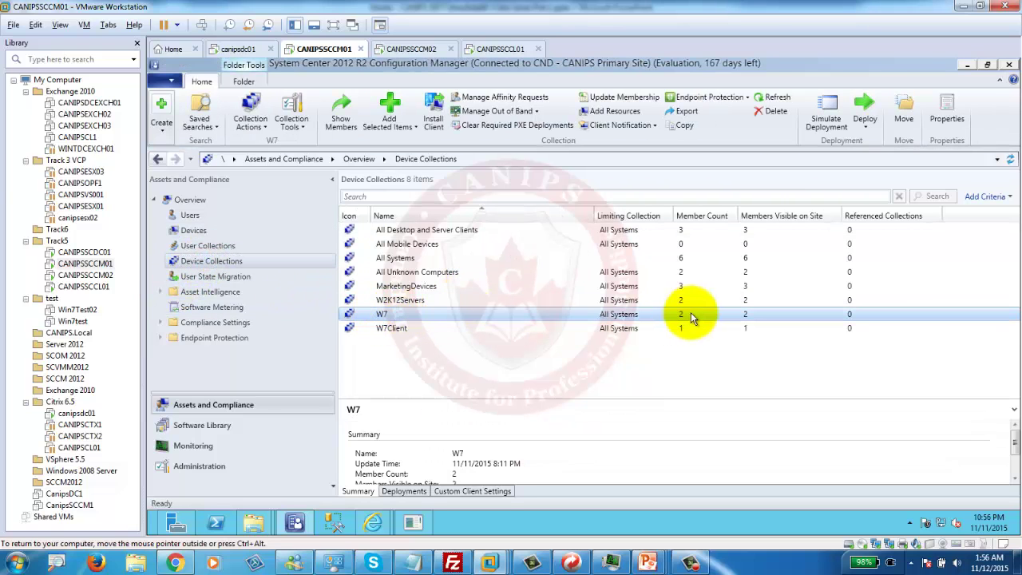
{"action": "right_click", "coordinate": [393, 314]}
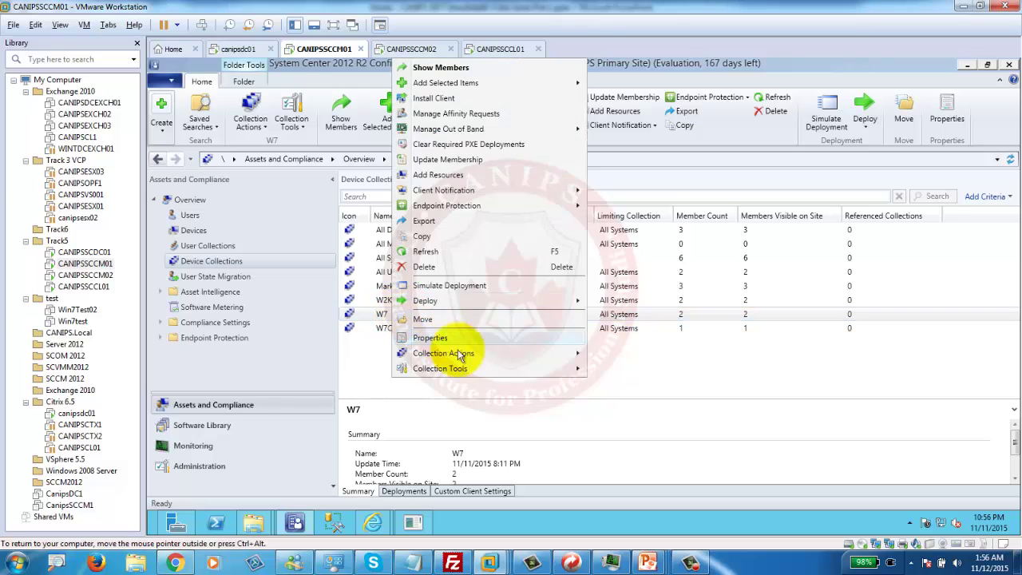
{"action": "mouse_move", "coordinate": [511, 368]}
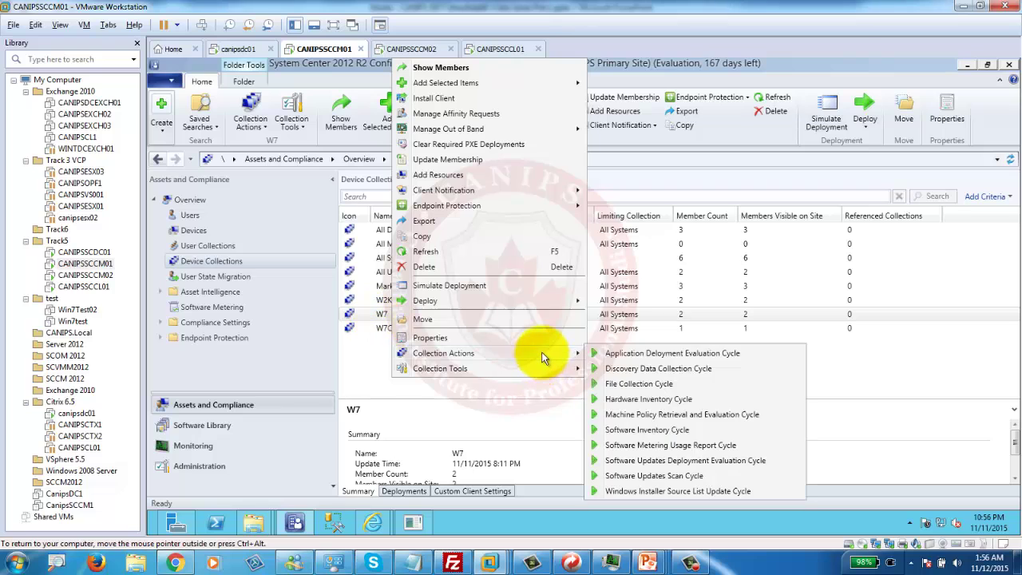
{"action": "left_click", "coordinate": [667, 413]}
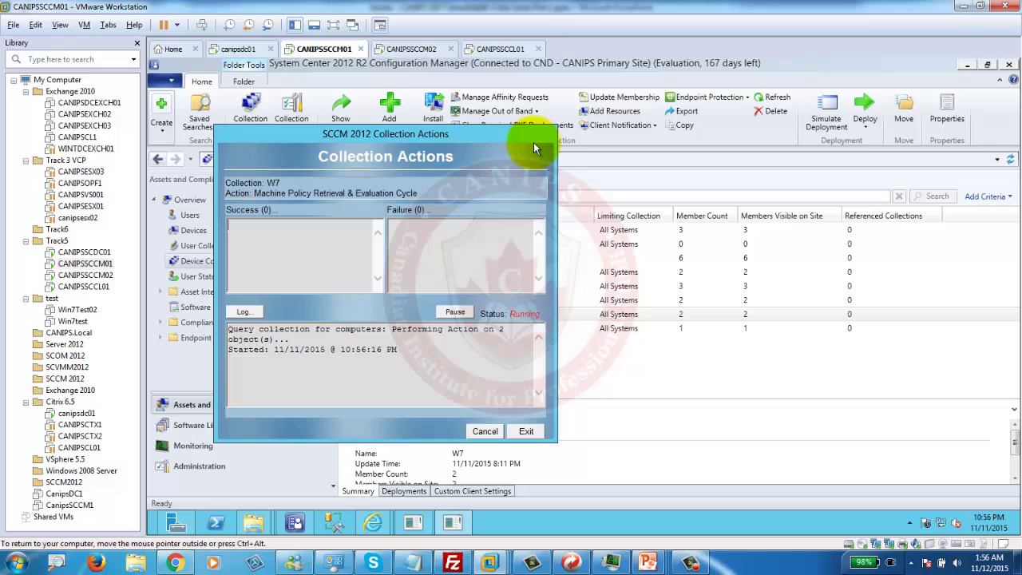
Review the Collection Actions progress and CANIPSSCCL01 System Info windows, then return to the console.
{"action": "left_click", "coordinate": [496, 433]}
{"action": "left_click", "coordinate": [612, 347]}
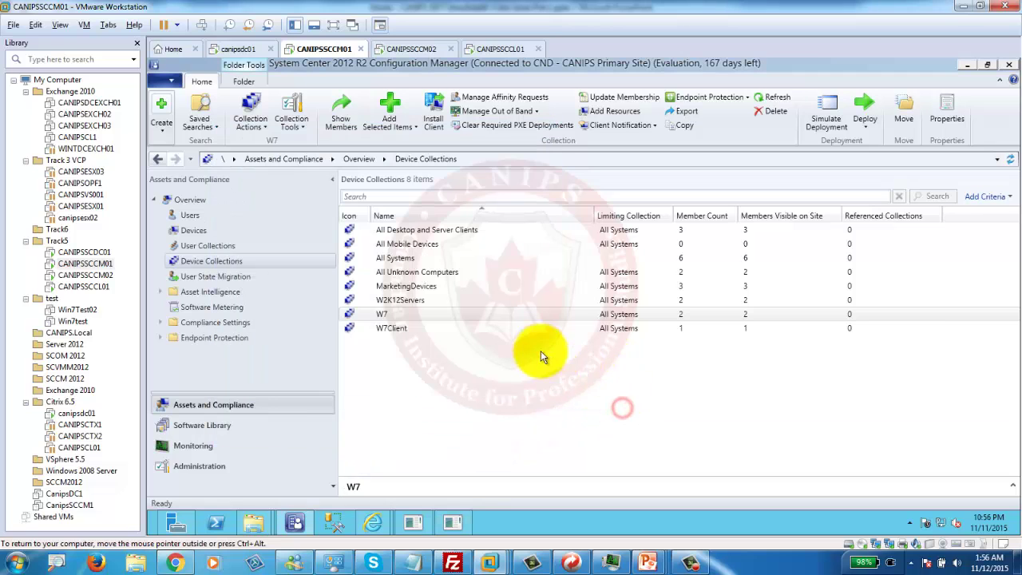
{"action": "left_click", "coordinate": [435, 319]}
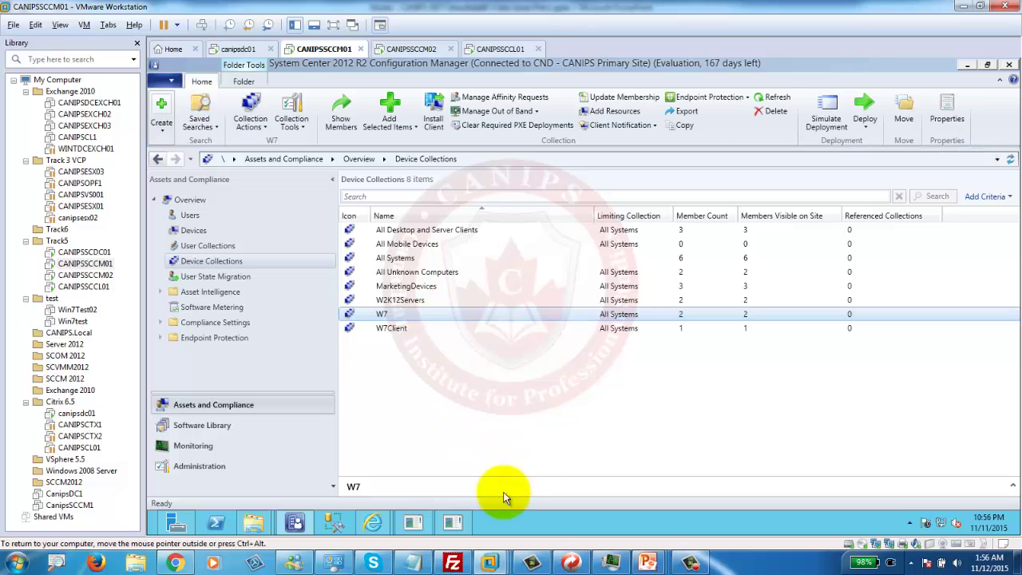
{"action": "left_click", "coordinate": [452, 524]}
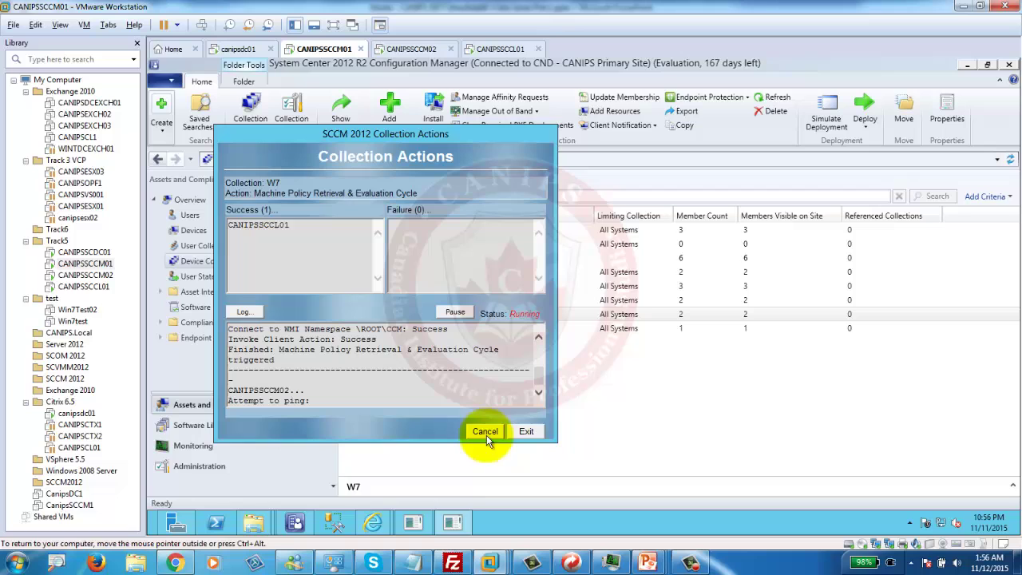
{"action": "left_click", "coordinate": [416, 529]}
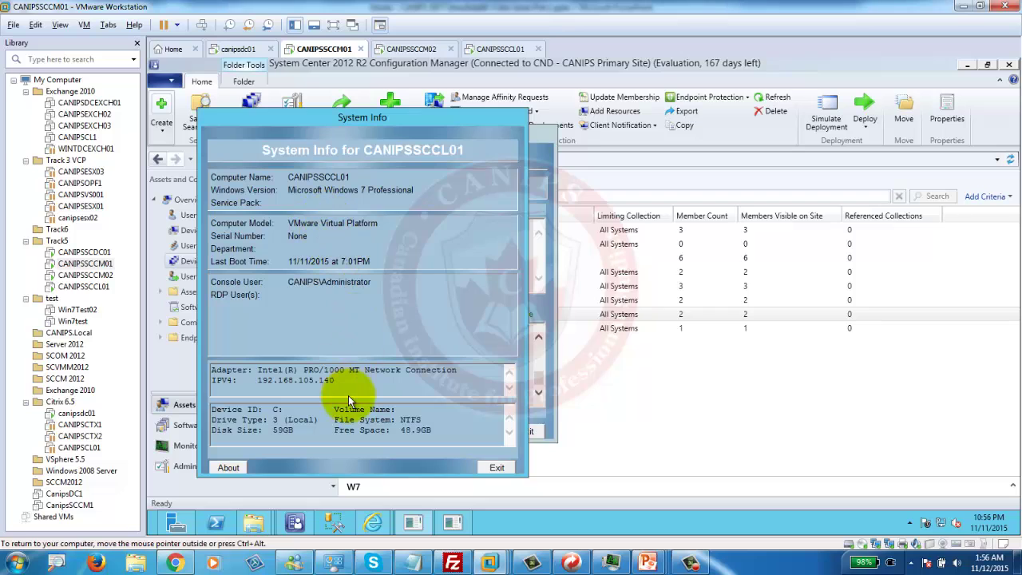
{"action": "left_click", "coordinate": [633, 416]}
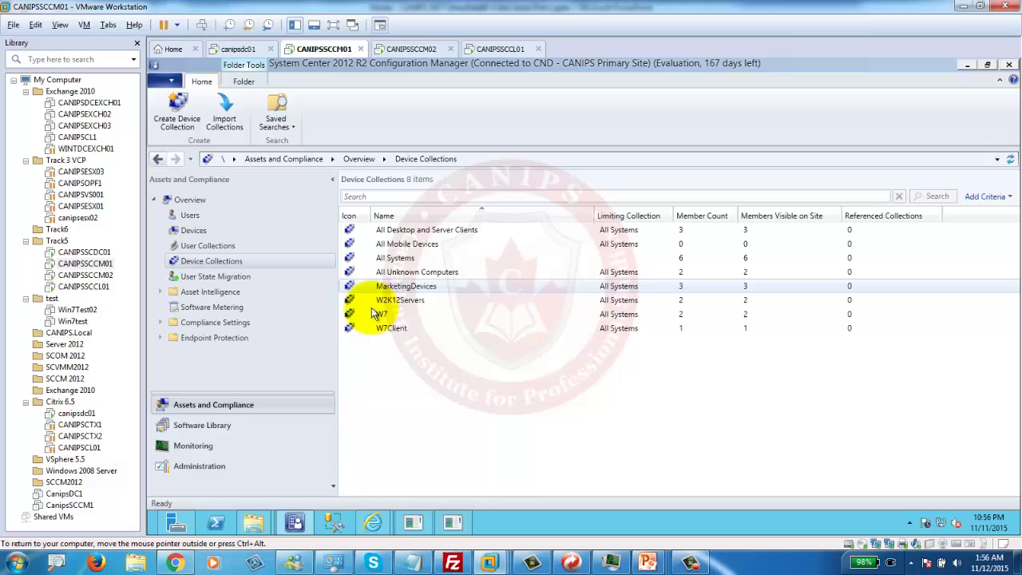